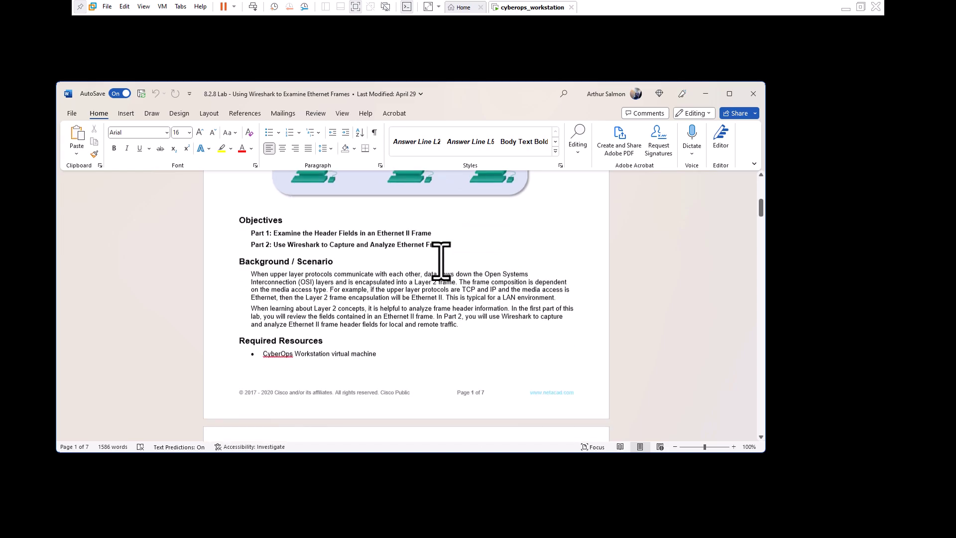
Check the lab's required resources and Part 1 instructions, and move the document window off the virtual machine's screen
double_click(276, 281)
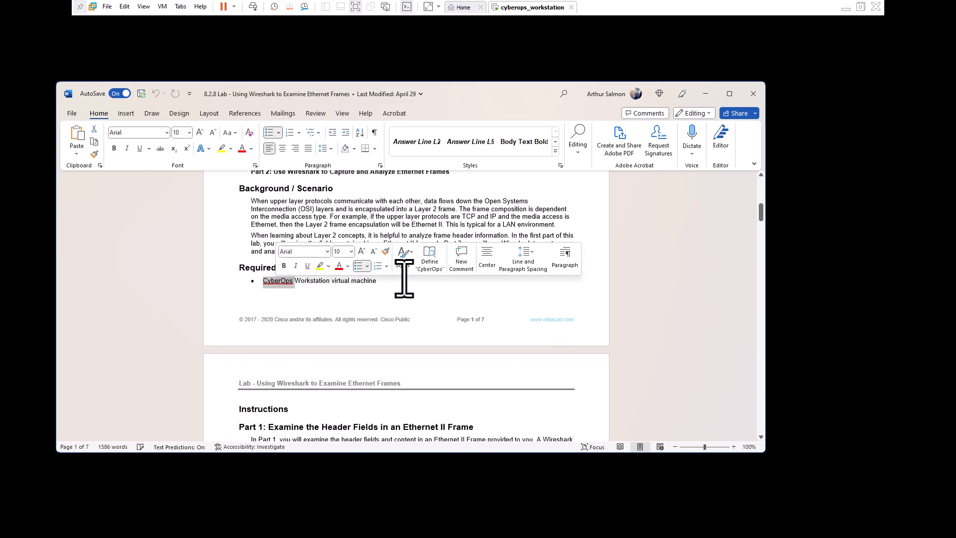
scroll(394, 303, "down", 6)
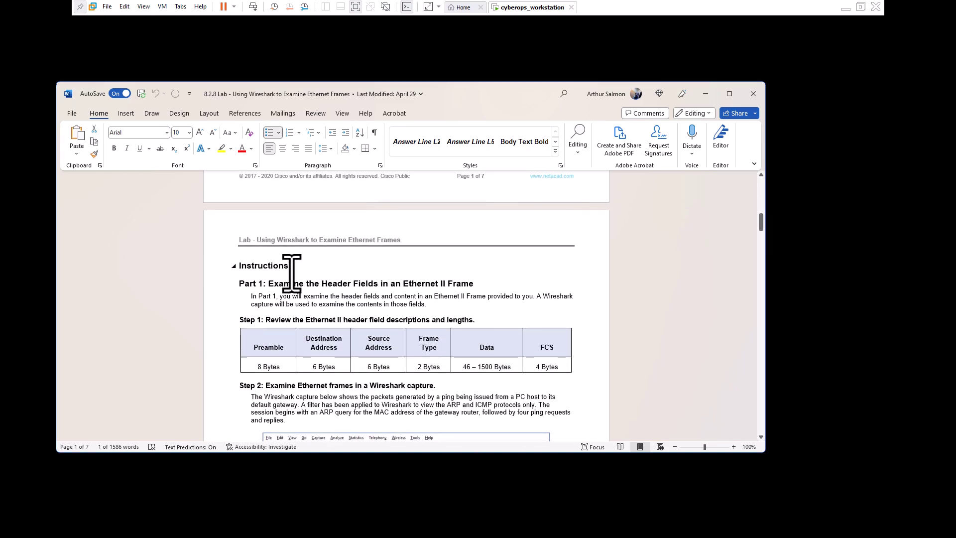
left_click_drag(479, 88, 0, 165)
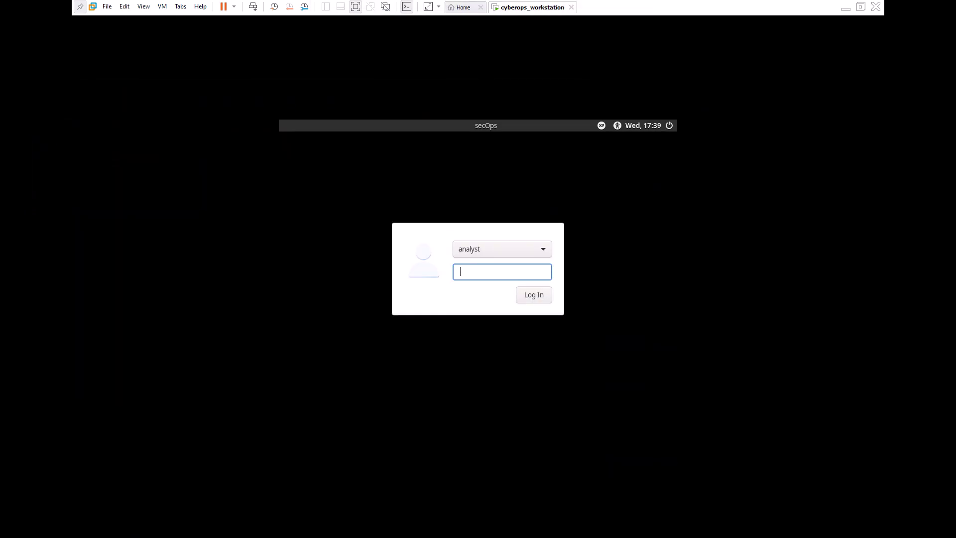
Log in to the CyberOps Workstation virtual machine as analyst with the account password
left_click(457, 251)
left_click(474, 256)
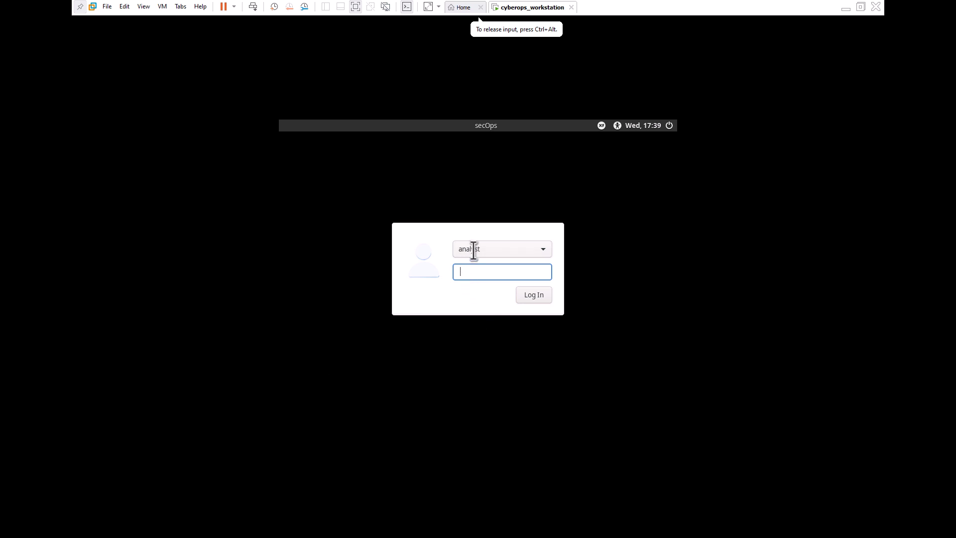
type("cyberops")
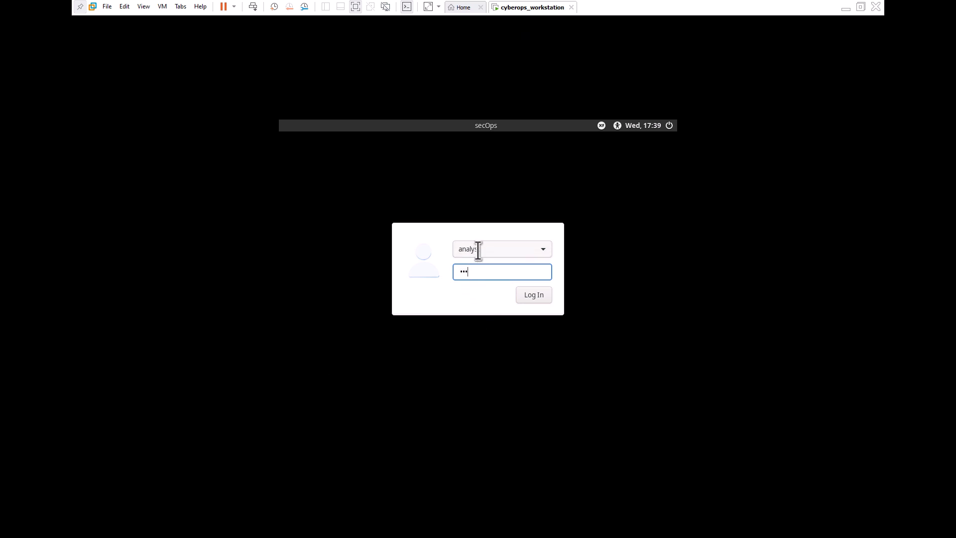
key("Return")
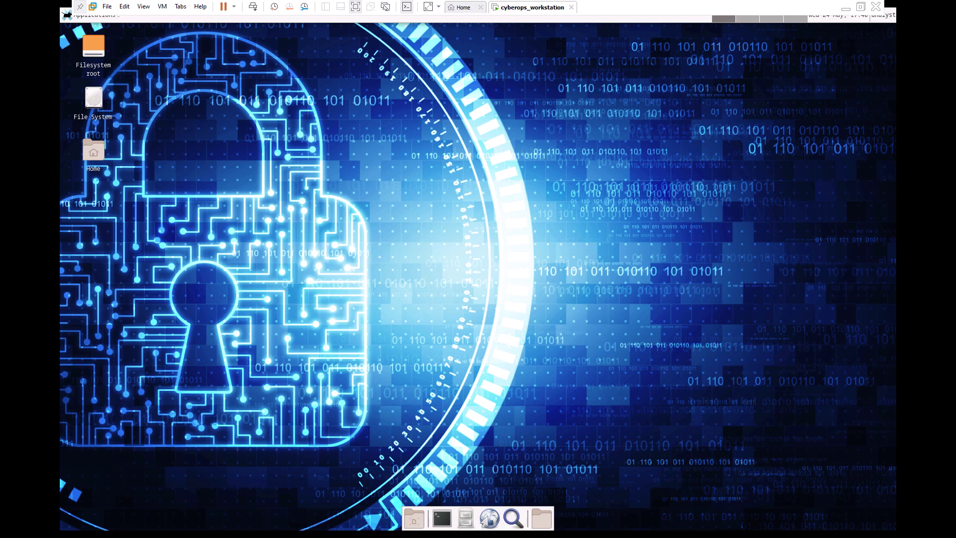
Bring the Wireshark lab document back over the virtual machine's desktop and maximize its window
left_click_drag(0, 257, 549, 94)
left_click(798, 96)
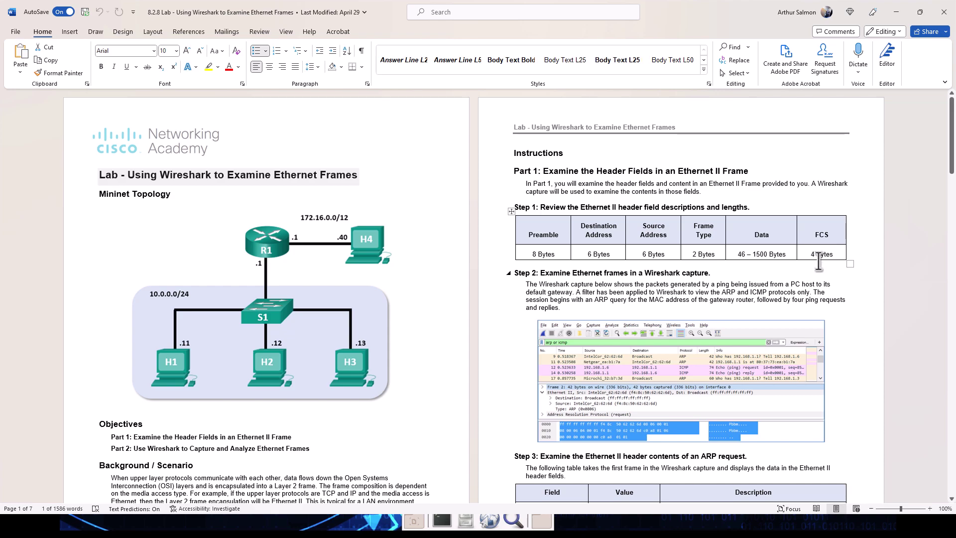
left_click_drag(683, 15, 0, 127)
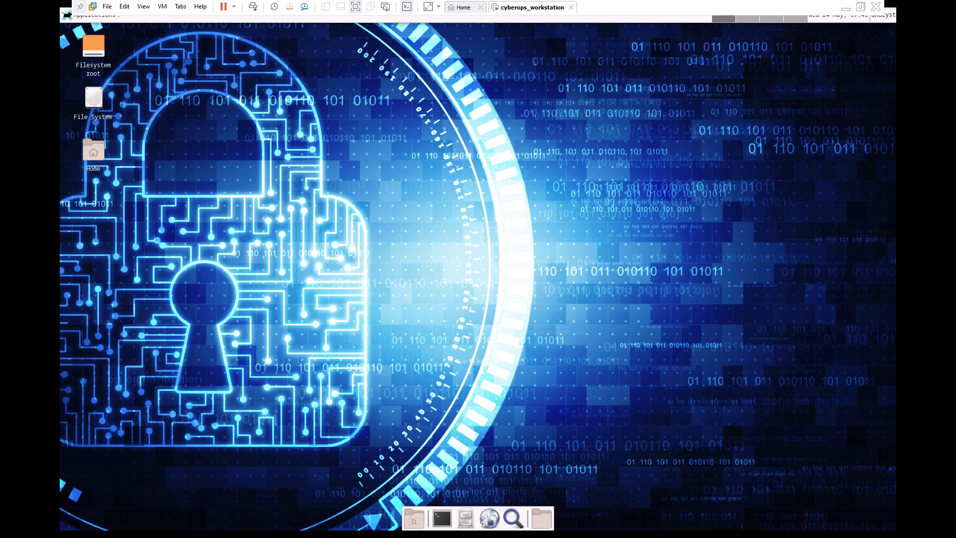
left_click_drag(0, 78, 513, 103)
left_click(768, 99)
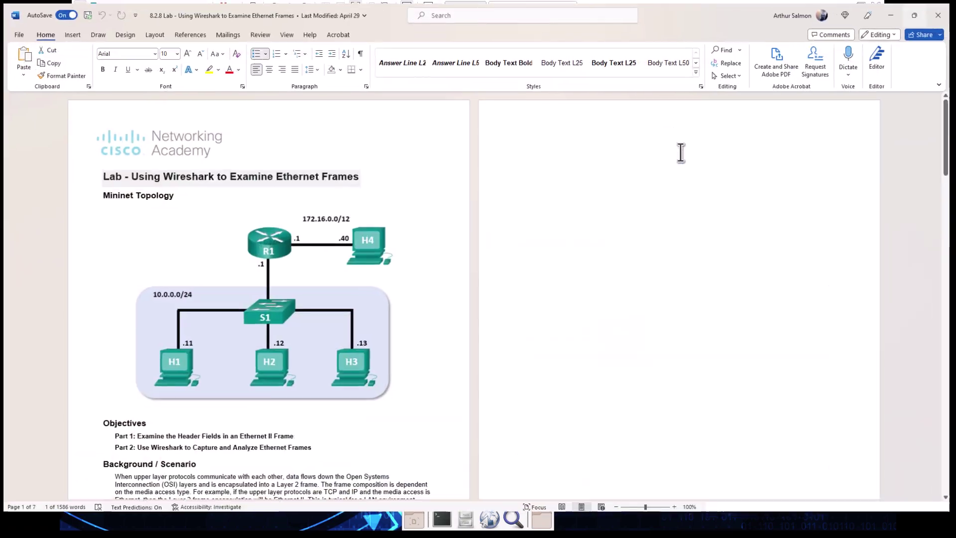
Enlarge the lab document to 130% and read the Step 2 Wireshark capture and the Step 3 Ethernet II header table
scroll(678, 249, "down", 3)
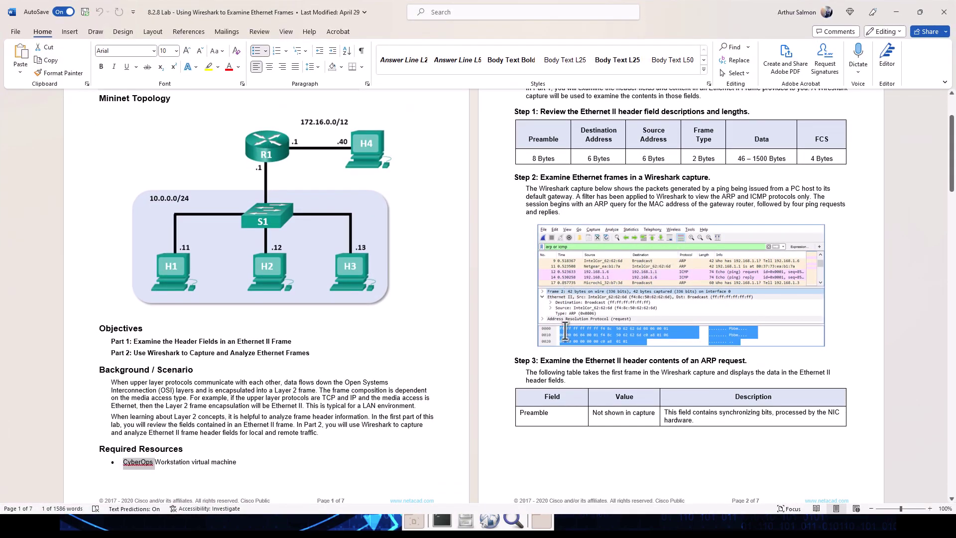
scroll(657, 267, "up", 3, "ctrl")
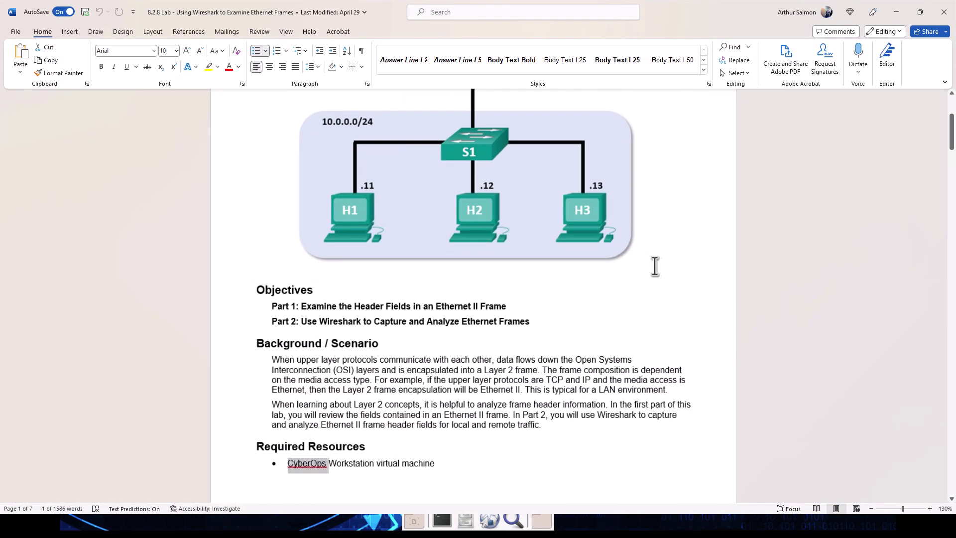
scroll(656, 267, "down", 15)
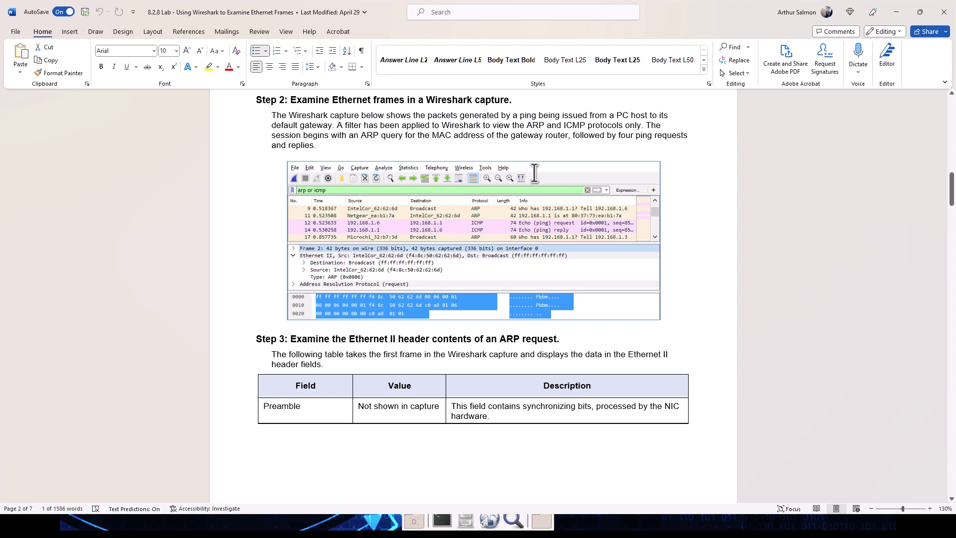
scroll(532, 173, "down", 3)
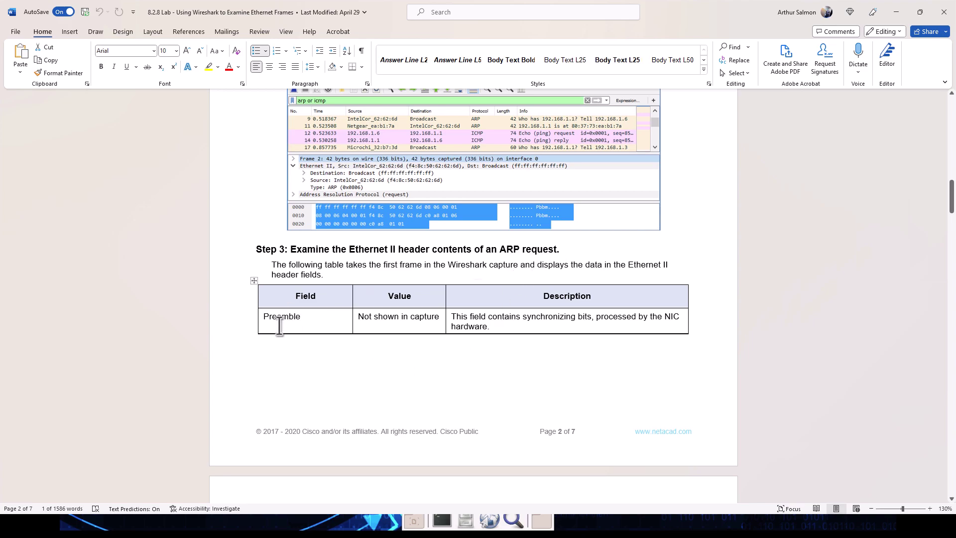
scroll(291, 326, "down", 5)
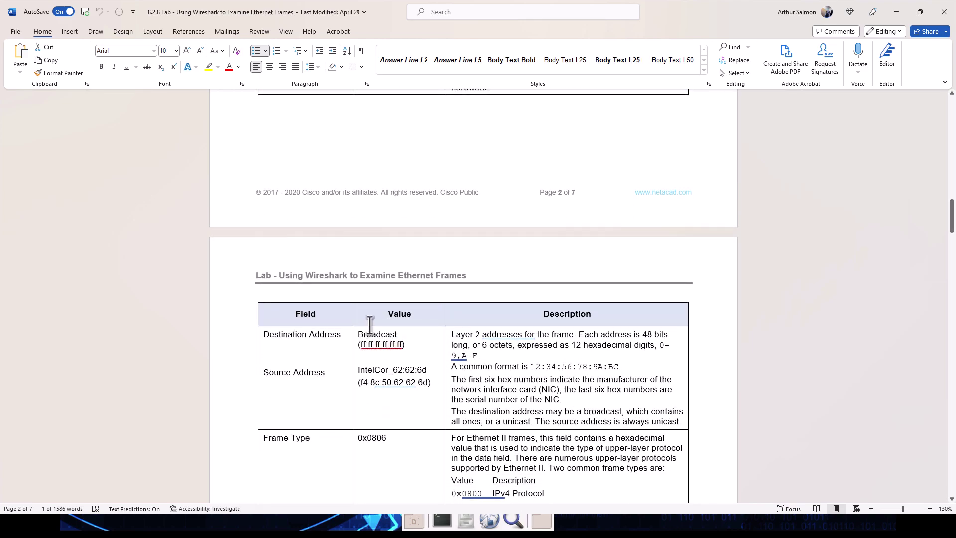
scroll(371, 326, "up", 3)
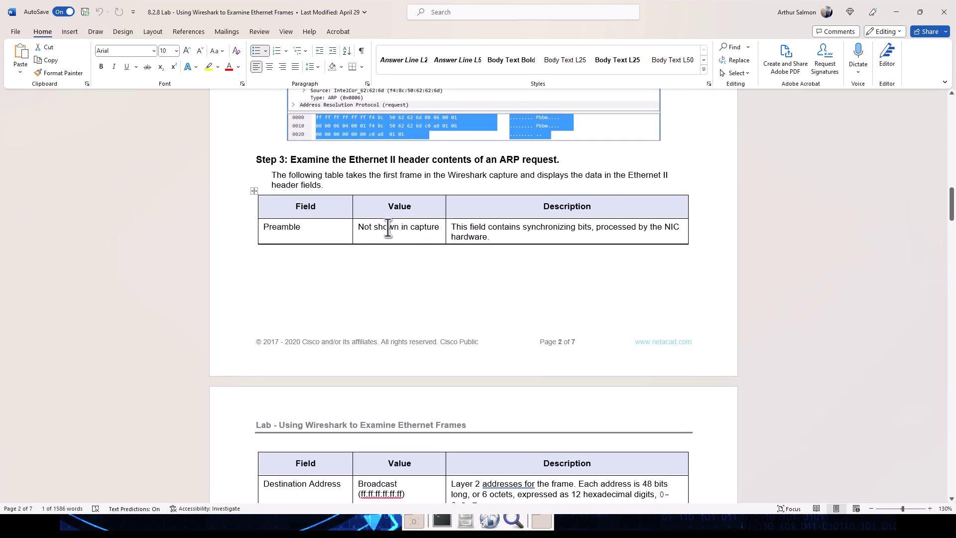
scroll(388, 229, "down", 1)
scroll(388, 229, "up", 2)
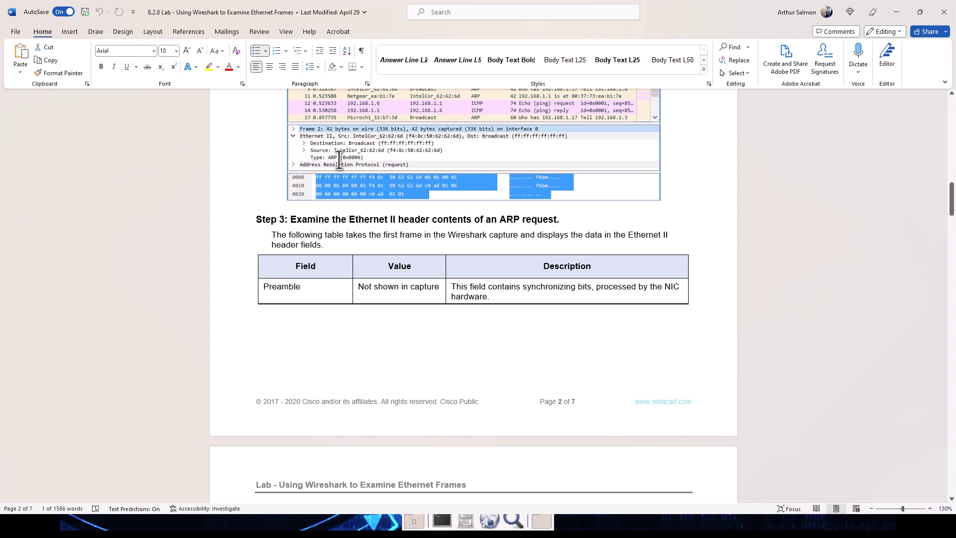
scroll(484, 248, "down", 5)
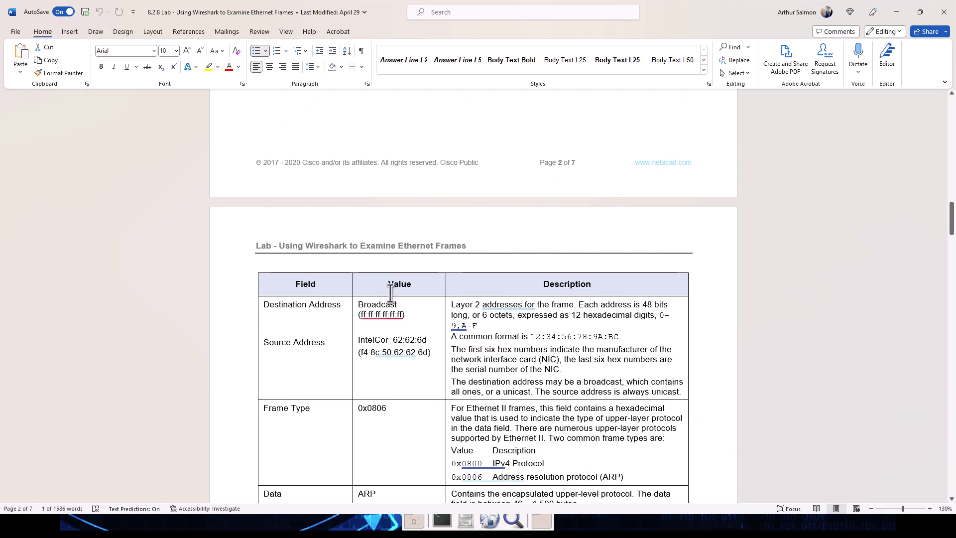
Examine the broadcast destination address and highlight the last three octets of the source MAC address in the header table
left_click(394, 315)
double_click(388, 315)
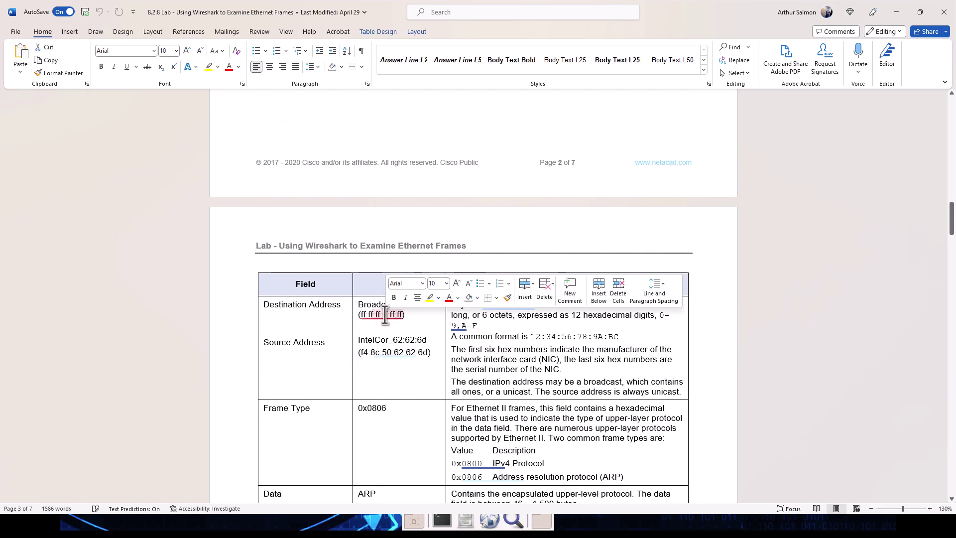
left_click(417, 323)
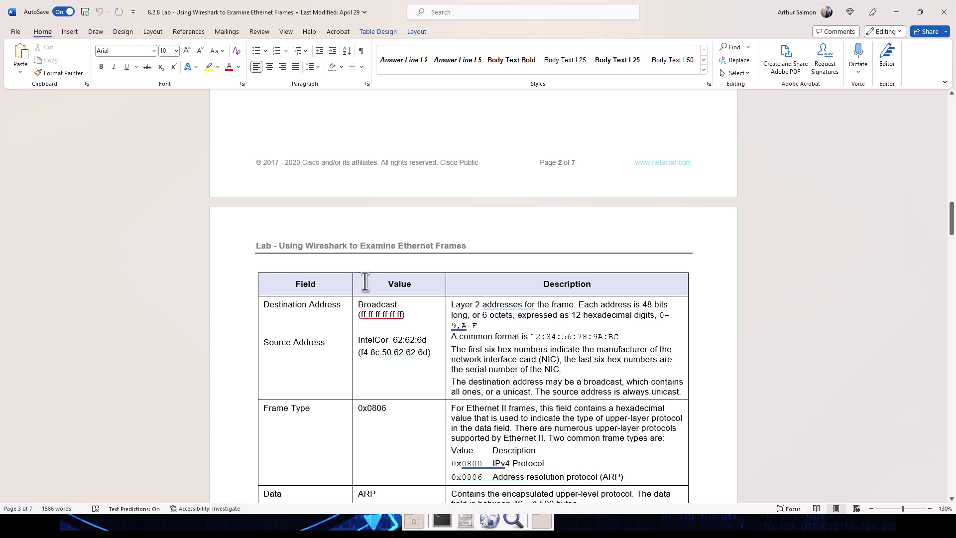
left_click_drag(391, 352, 428, 353)
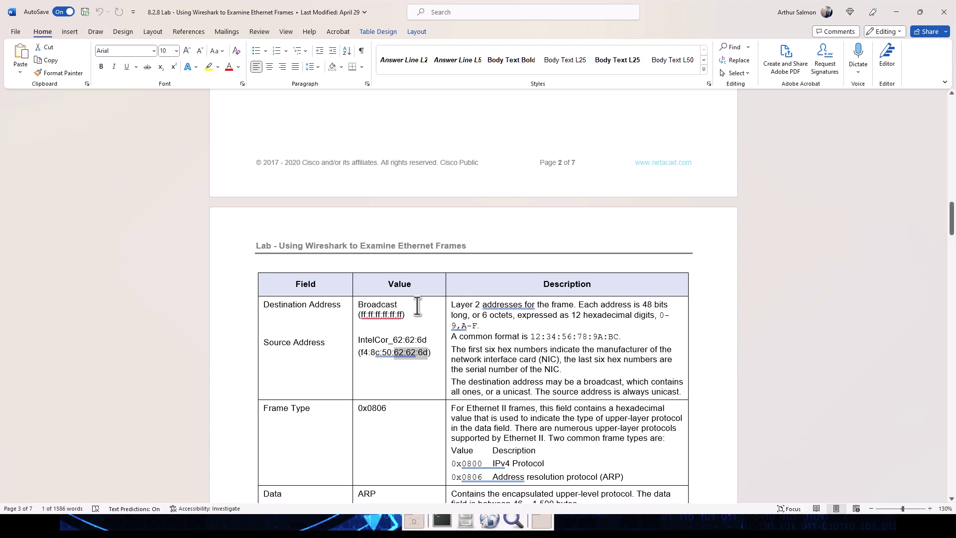
Highlight the Frame Type value in the header table and compare it with the type line in the sample Wireshark capture
scroll(417, 306, "up", 10)
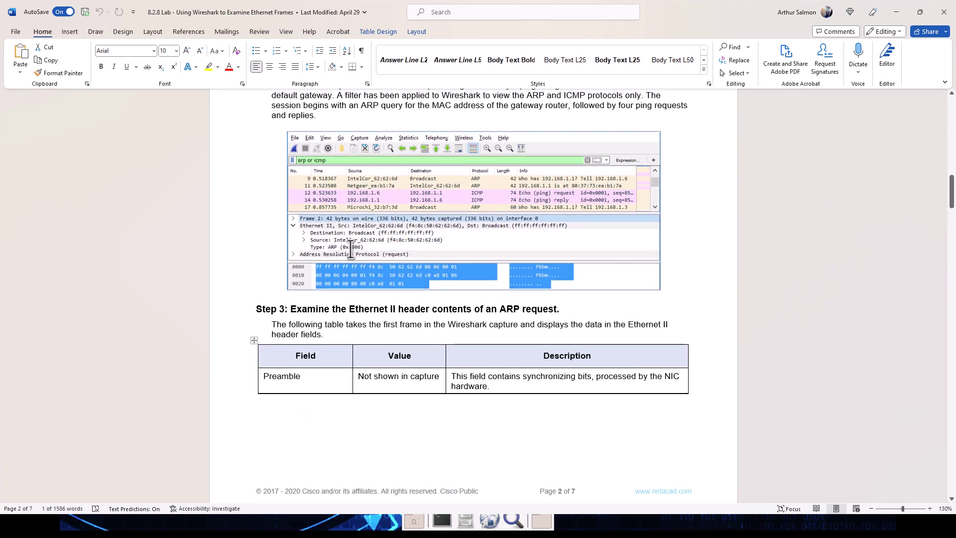
scroll(348, 285, "down", 3)
scroll(348, 285, "down", 5)
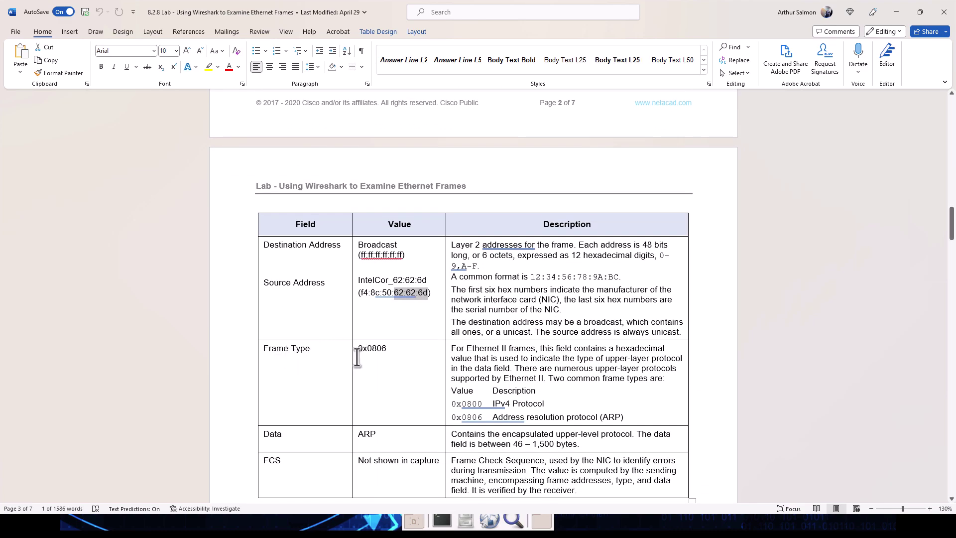
left_click(373, 349)
left_click_drag(373, 349, 392, 352)
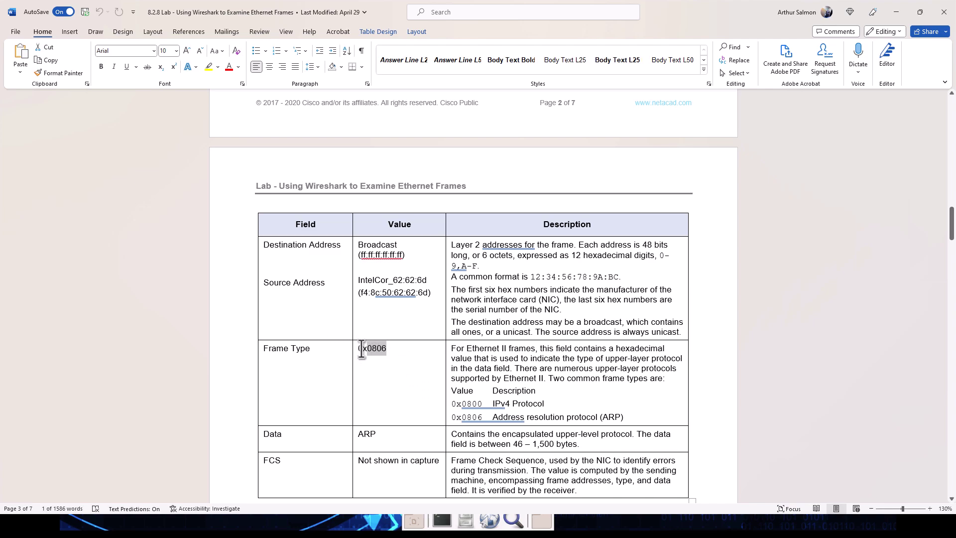
left_click_drag(462, 418, 512, 417)
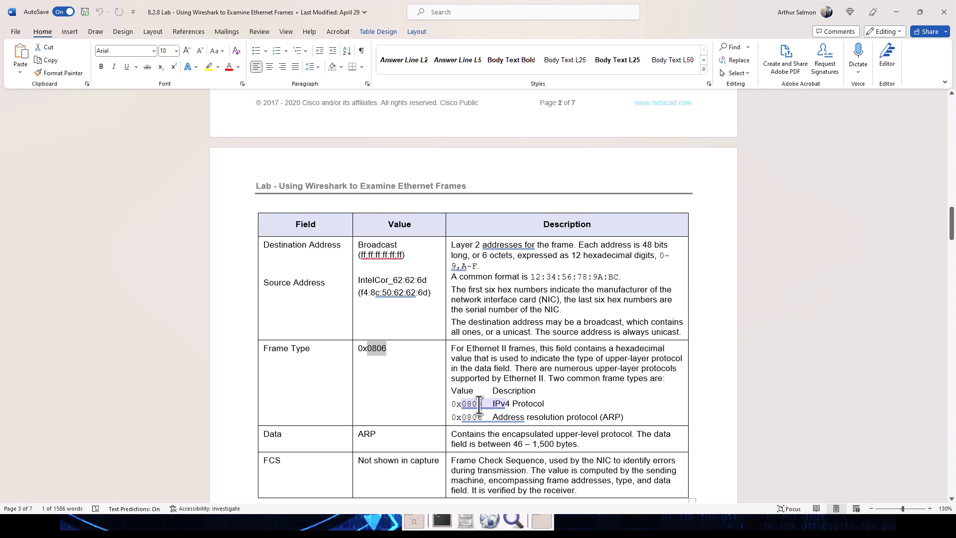
scroll(478, 401, "up", 7)
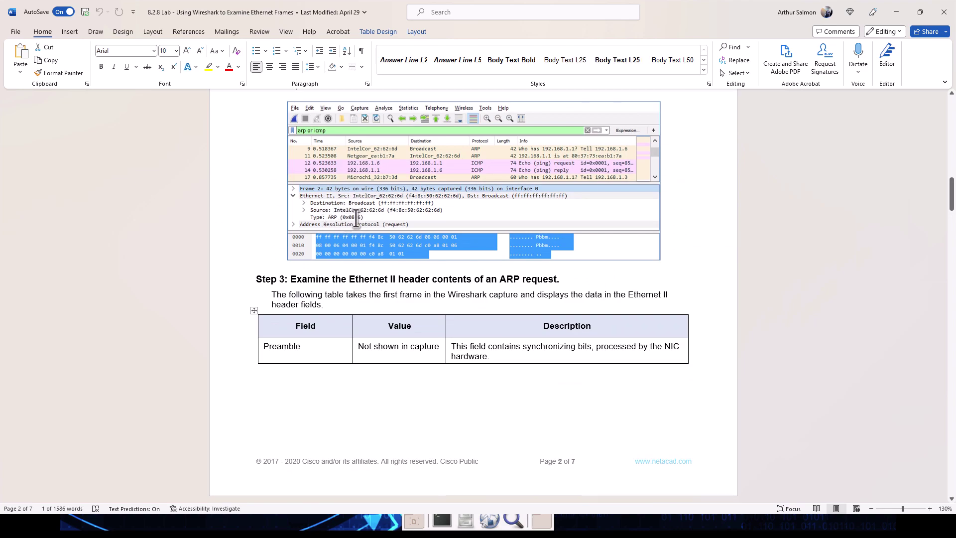
scroll(392, 313, "down", 3)
scroll(391, 312, "down", 7)
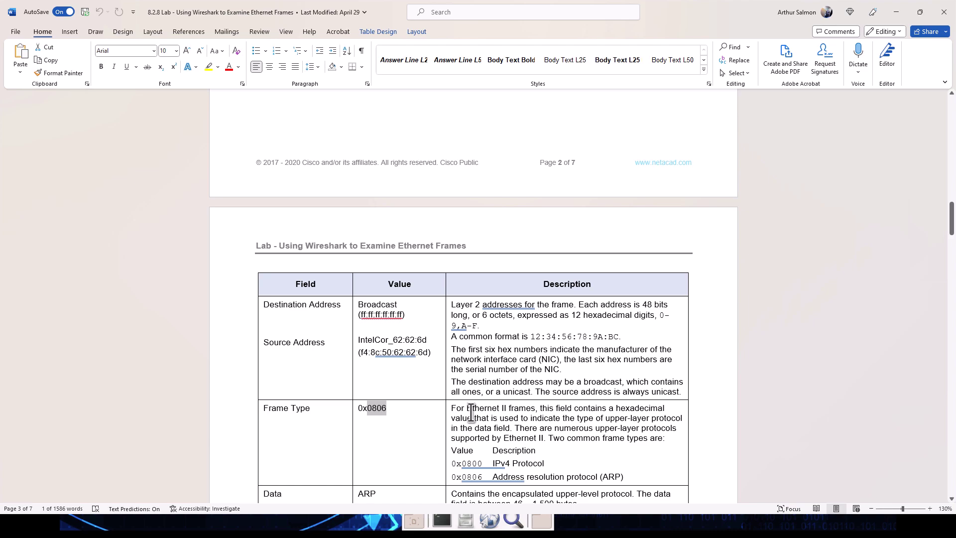
Read the Data and FCS rows of the header table and the Step 3 questions below it
scroll(557, 417, "down", 3)
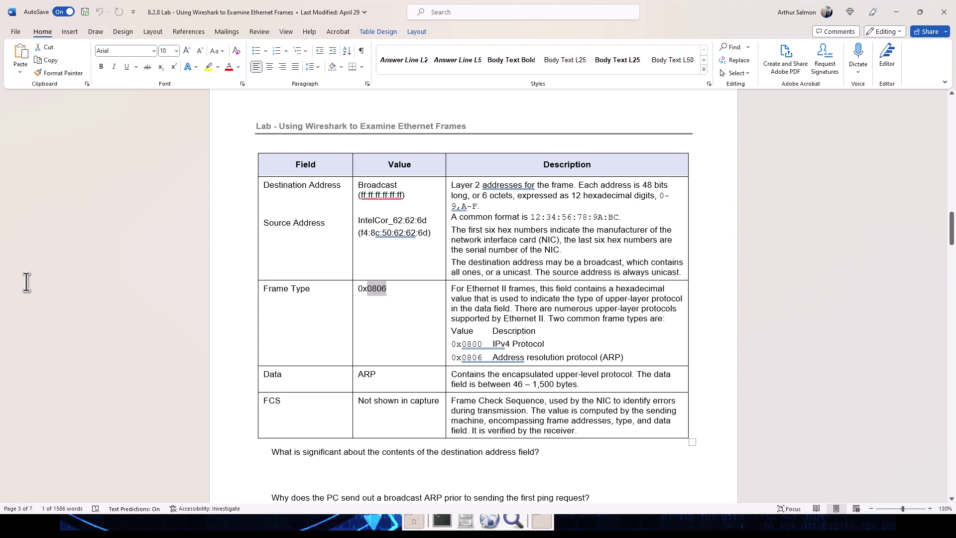
scroll(421, 316, "down", 3)
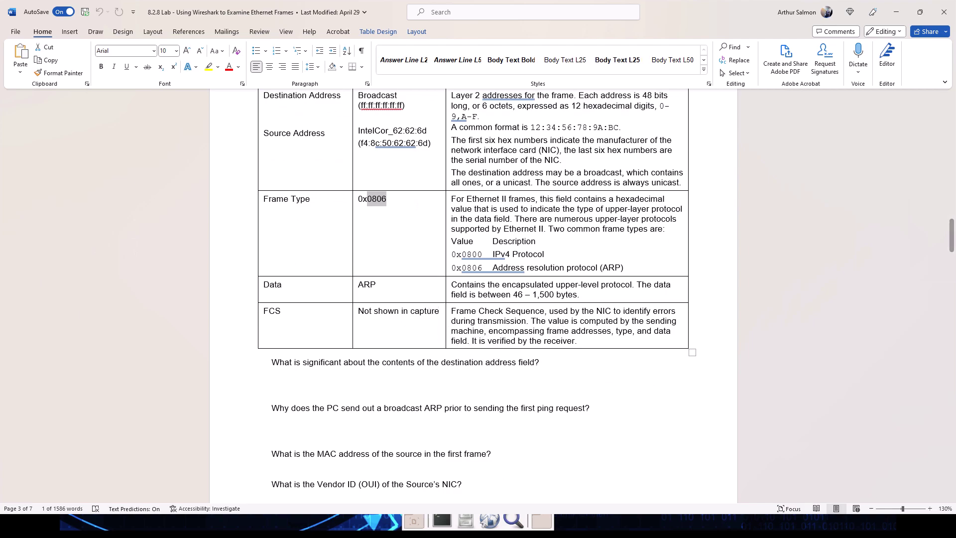
scroll(528, 409, "down", 5)
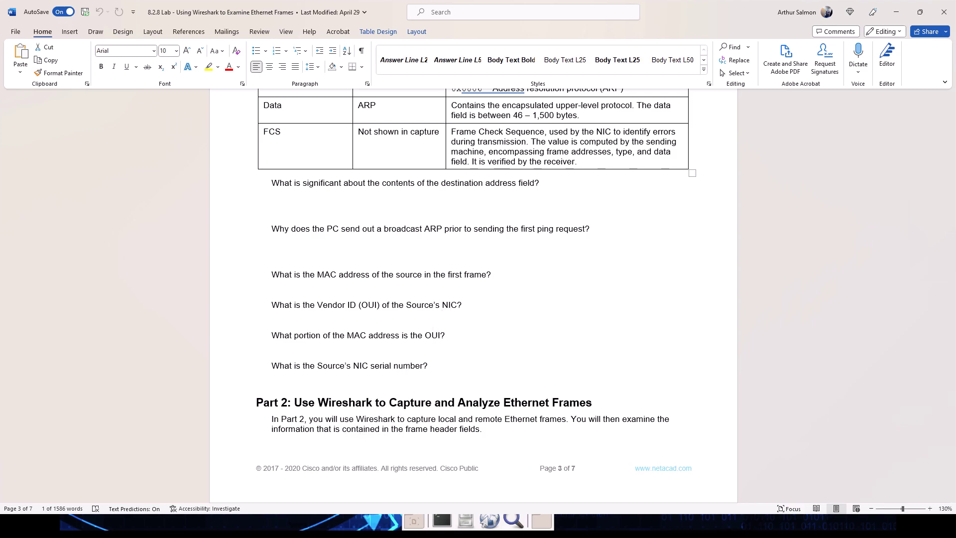
key("alt+Tab")
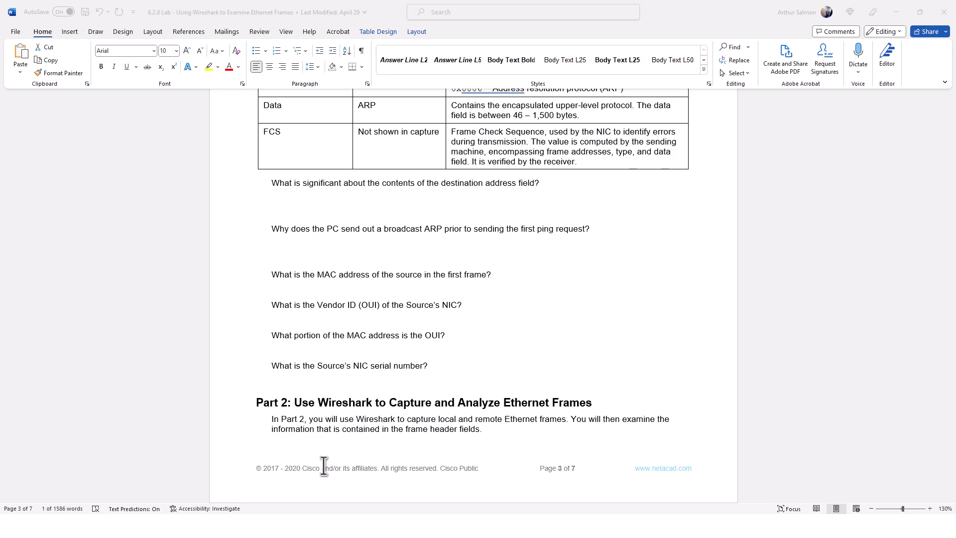
Recheck the address values in the header table and the sample capture against the Step 3 questions
scroll(512, 305, "up", 5)
scroll(485, 325, "up", 1)
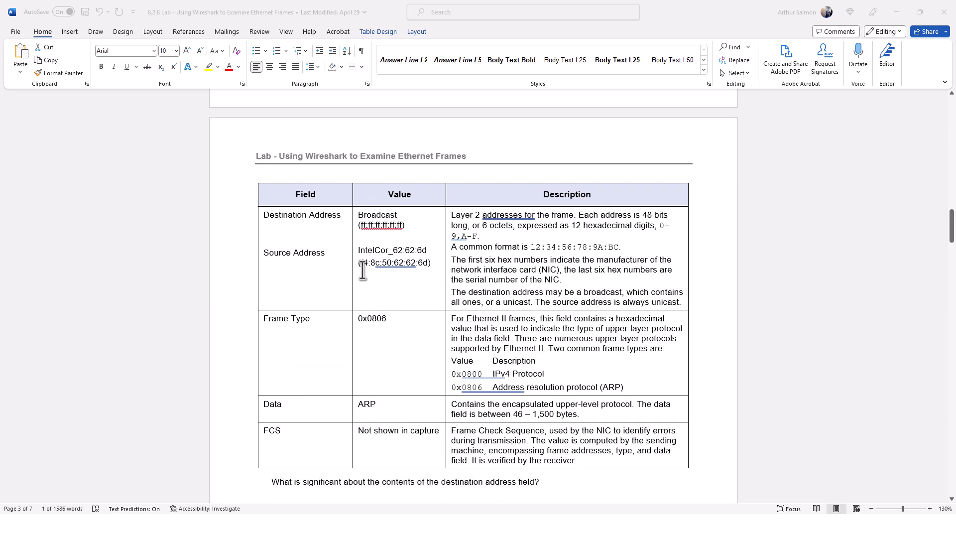
scroll(362, 271, "up", 8)
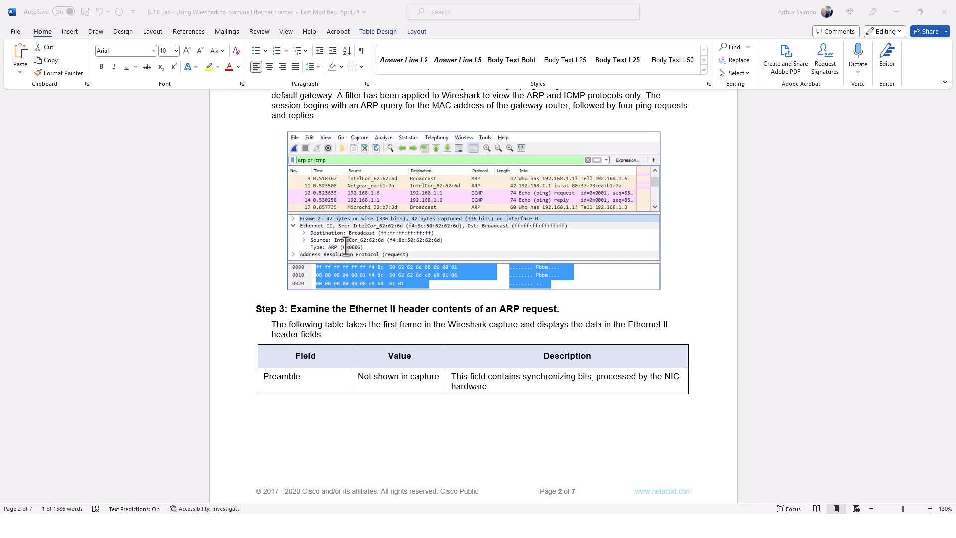
scroll(367, 274, "down", 8)
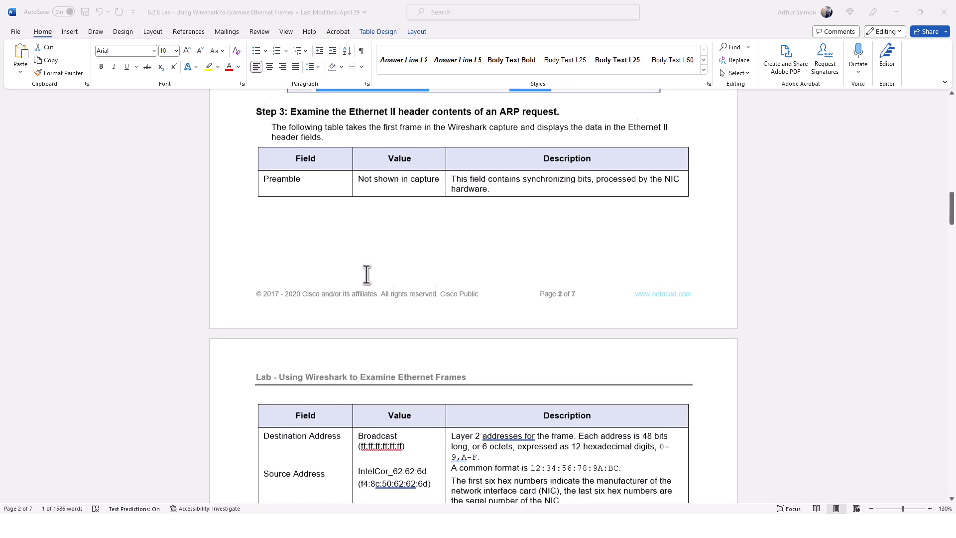
scroll(366, 274, "down", 9)
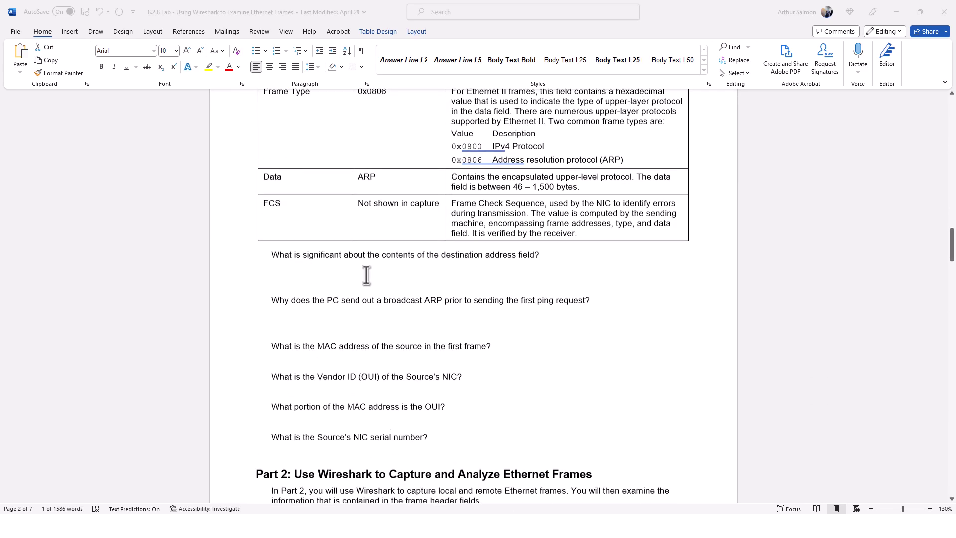
Highlight the question about the source MAC address in the first frame and place the cursor on its answer line
left_click(412, 303)
left_click_drag(508, 305, 259, 301)
left_click(402, 317)
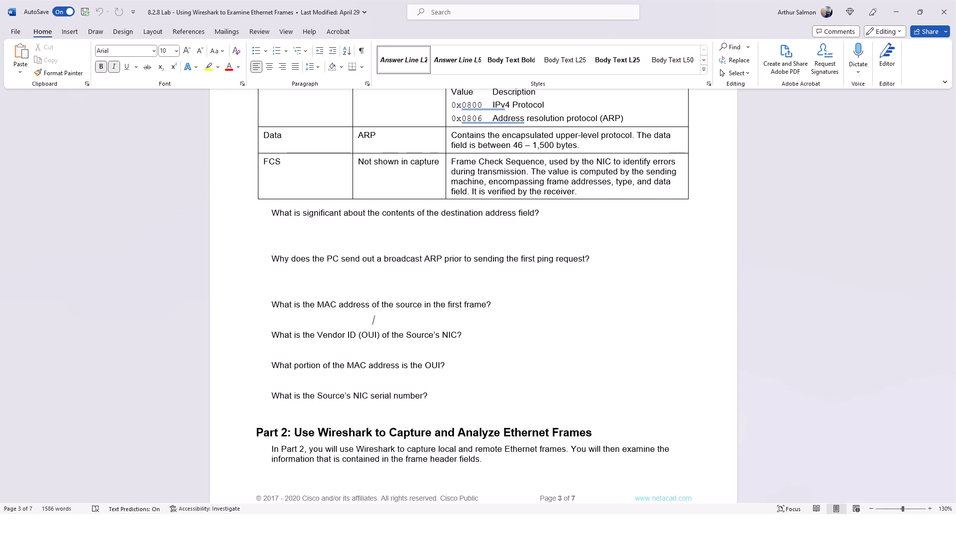
Highlight the OUI portion and NIC serial number questions, and review the remaining Part 1 questions before continuing into Part 2
left_click_drag(440, 395, 353, 396)
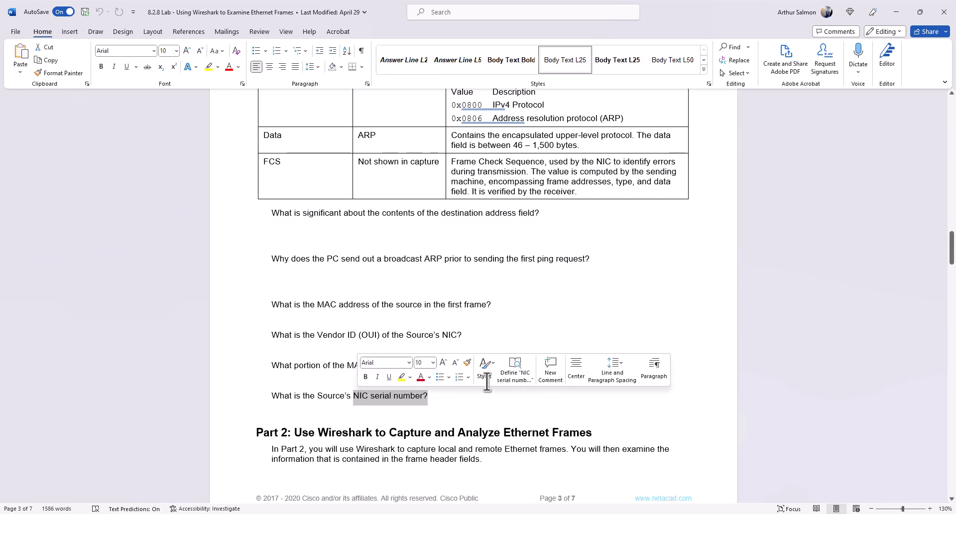
left_click_drag(462, 364, 350, 365)
left_click_drag(429, 396, 354, 396)
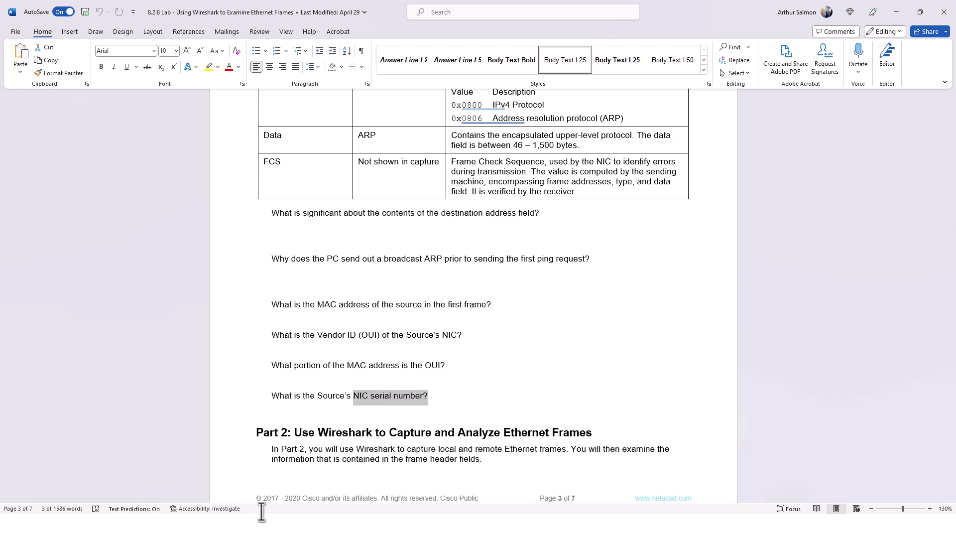
left_click(659, 305)
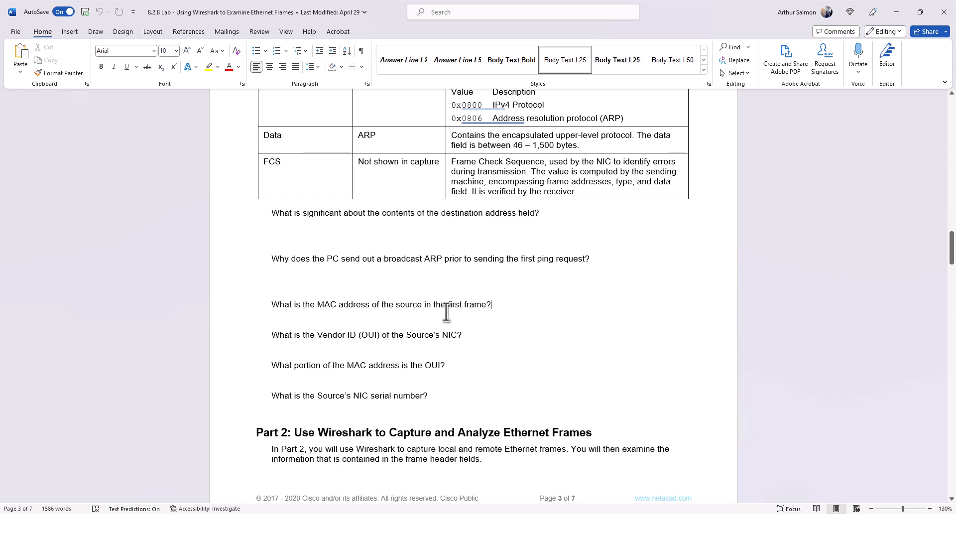
scroll(434, 336, "down", 5)
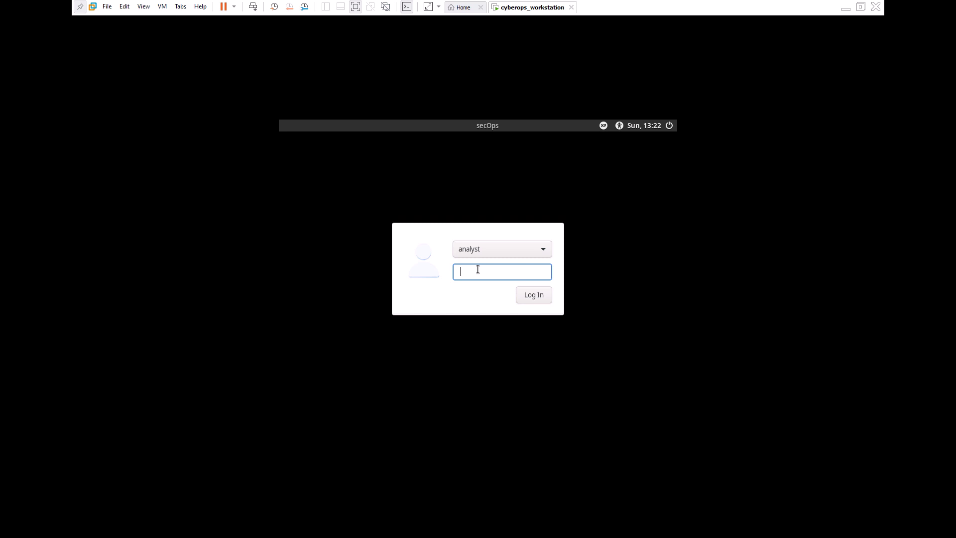
Log in to the cyberops_workstation virtual machine as analyst with the account password and open a terminal
left_click(468, 266)
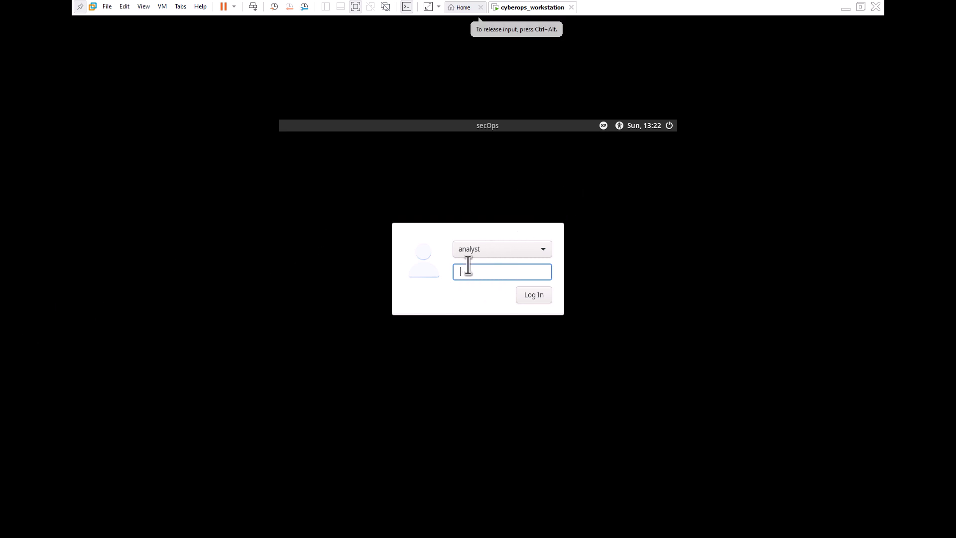
type("cyber")
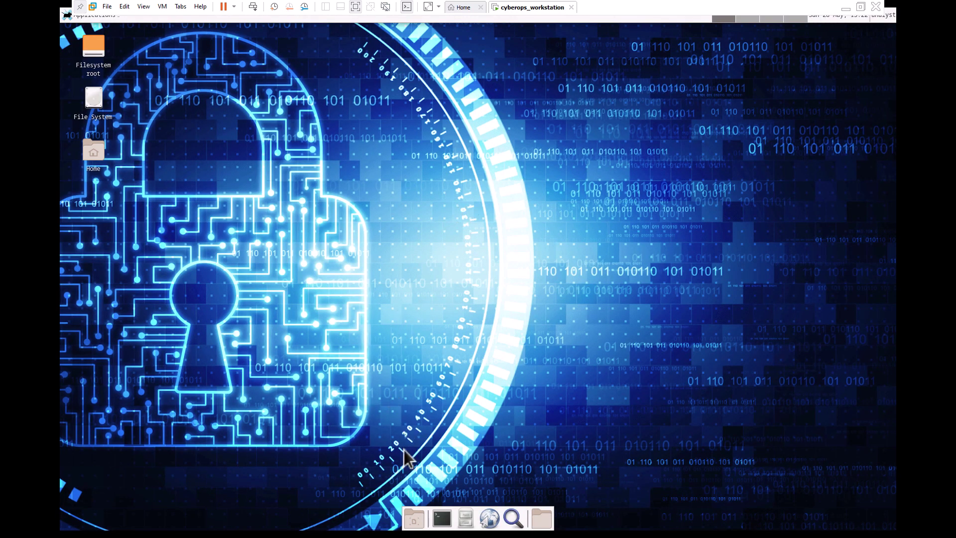
left_click(442, 518)
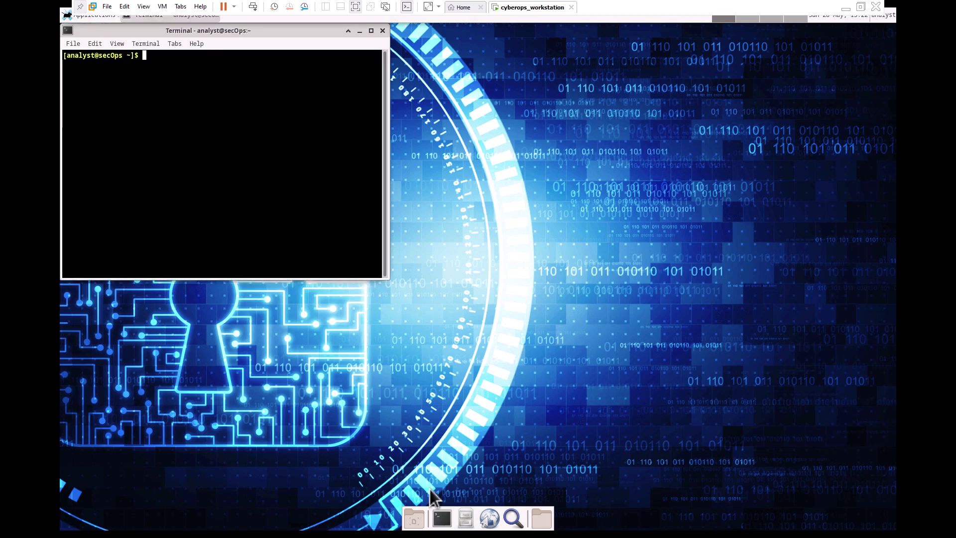
Enlarge the terminal text by zooming in two levels
left_click(117, 44)
left_click(139, 105)
left_click(123, 45)
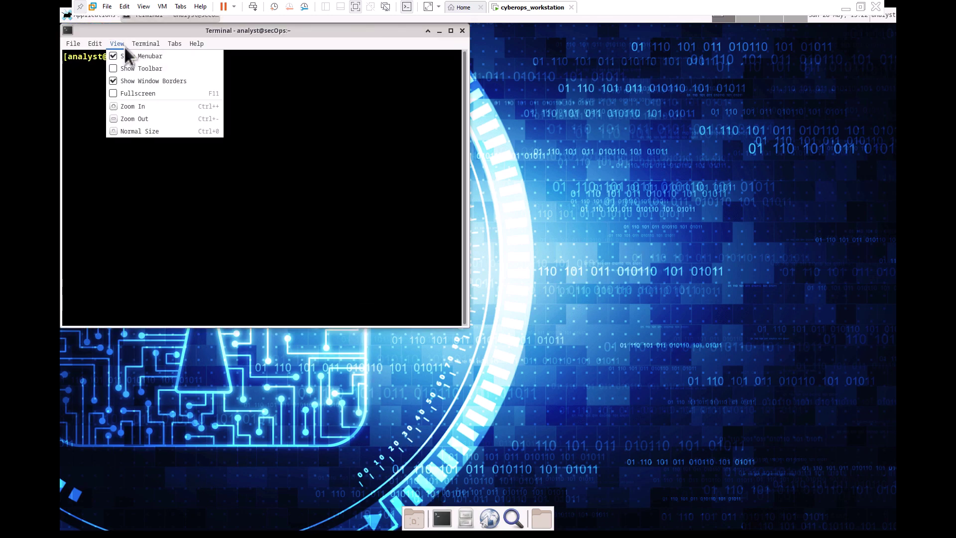
left_click(149, 107)
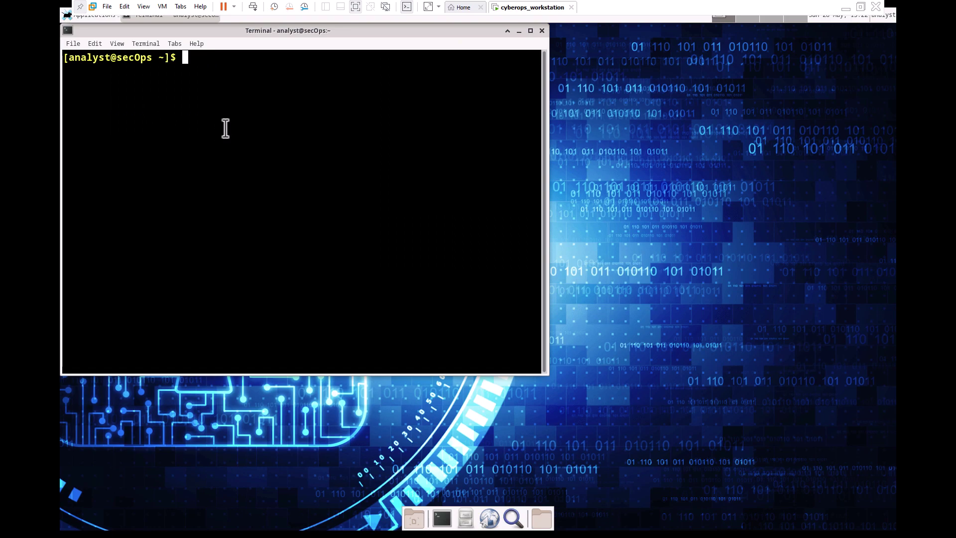
Start the Mininet topology by running sudo ./lab.support.files/scripts/cyberops_topo.py and entering the sudo password
type("sudo ./lab")
key("Tab")
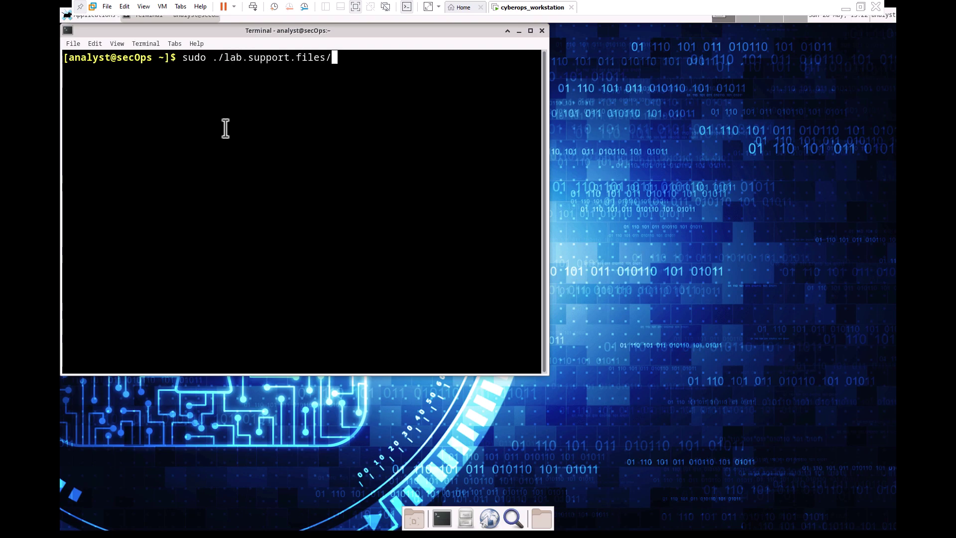
key("BackSpace")
key("BackSpace")
key("BackSpace")
key("BackSpace")
key("BackSpace")
key("BackSpace")
key("BackSpace")
key("BackSpace")
key("BackSpace")
key("BackSpace")
key("BackSpace")
key("BackSpace")
key("BackSpace")
key("BackSpace")
key("BackSpace")
key("BackSpace")
key("BackSpace")
type("ab")
key("Tab")
type("sc")
key("Tab")
type("cyb")
key("Tab")
type("to")
key("Tab")
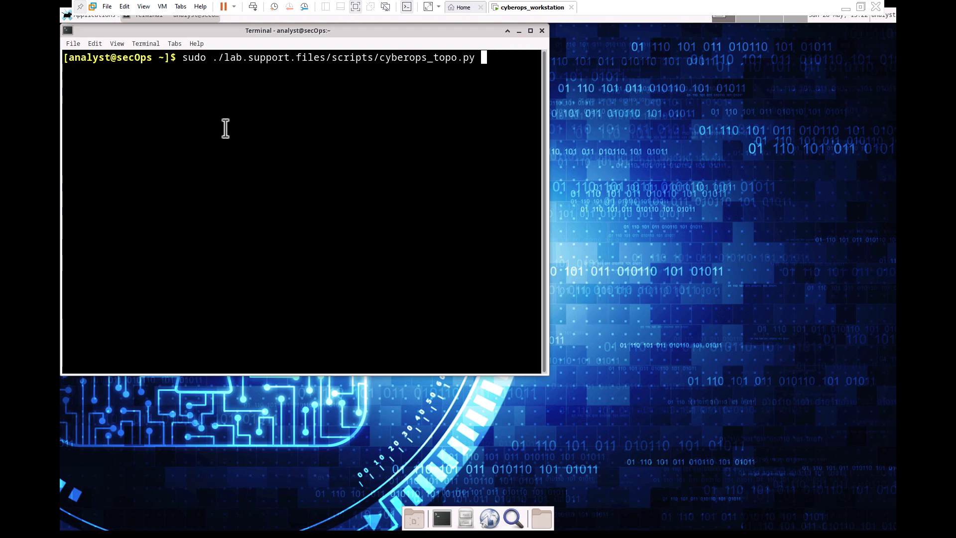
key("Return")
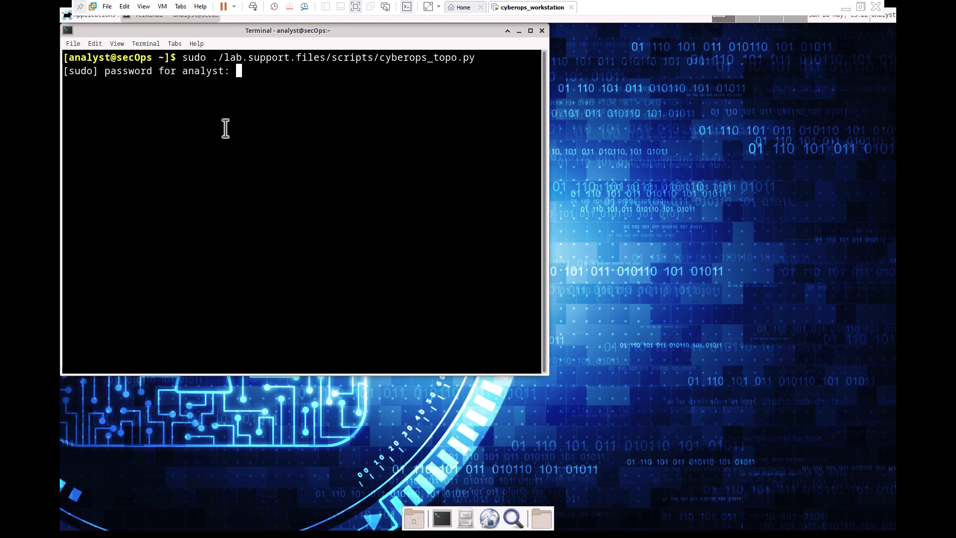
key("Return")
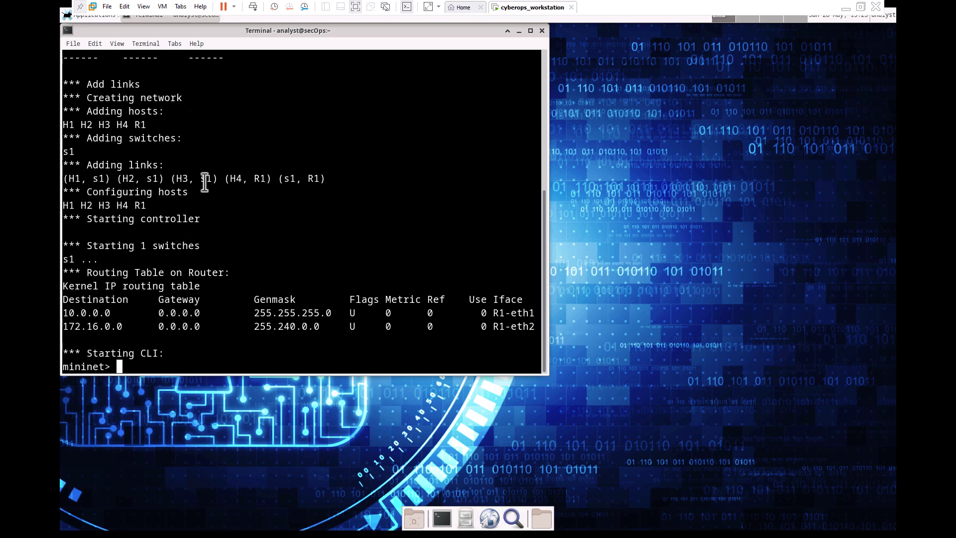
Review the topology output, run xterm H3 in Mininet, and place the Node: H3 window beside the main terminal
scroll(204, 181, "up", 6)
scroll(184, 109, "down", 2)
scroll(184, 110, "up", 2)
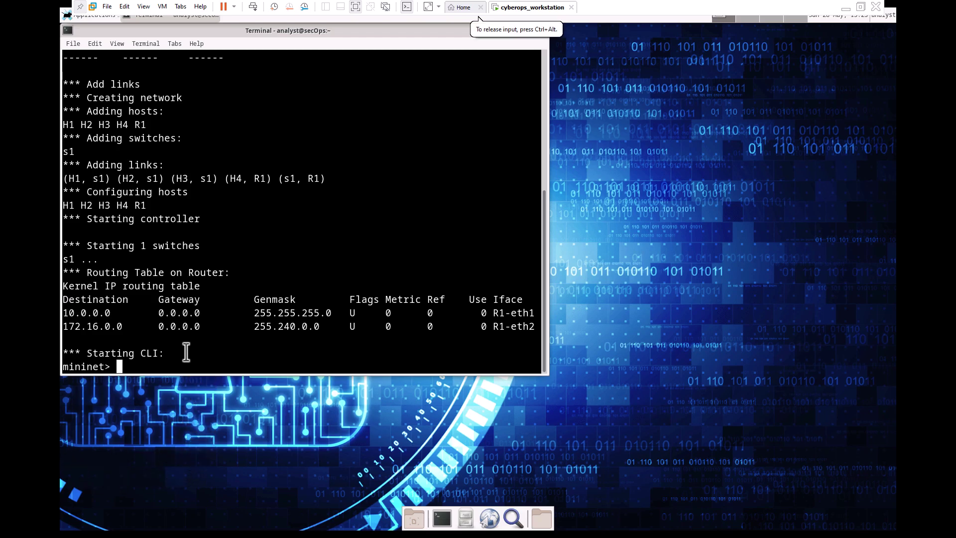
type("xterm H3")
key("Return")
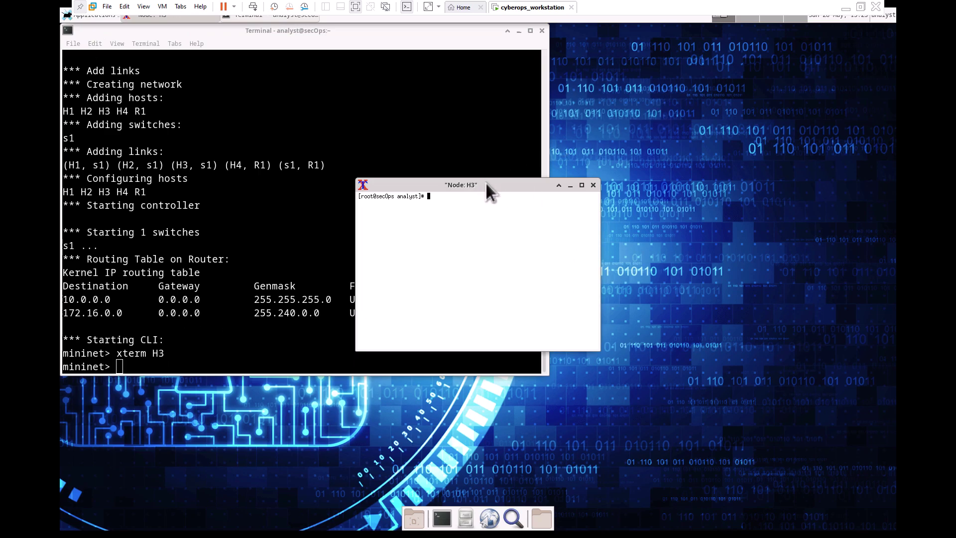
left_click_drag(485, 181, 715, 73)
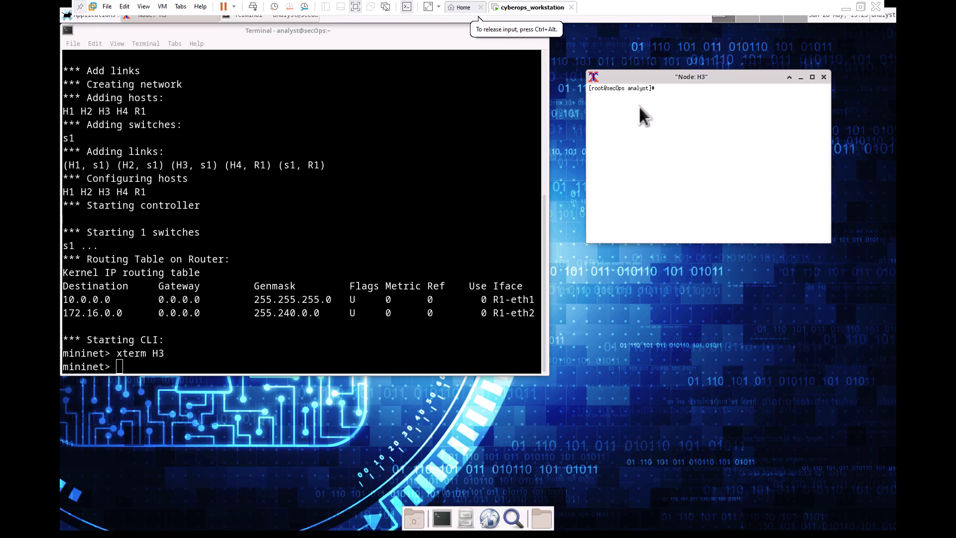
Run ip address on Node: H3 and examine the loopback entry and the H3-eth0 MAC, IPv4 and IPv6 address lines
type("ip address")
key("Return")
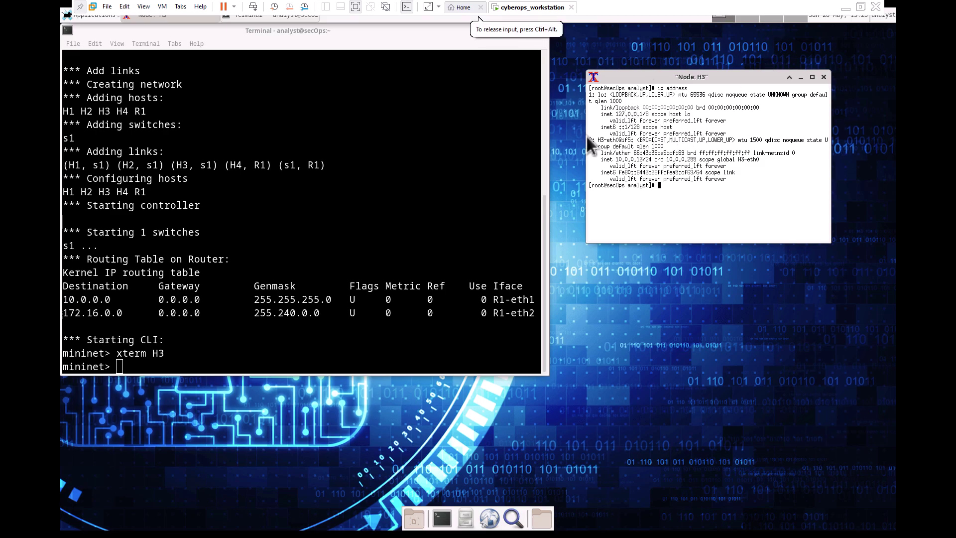
double_click(602, 95)
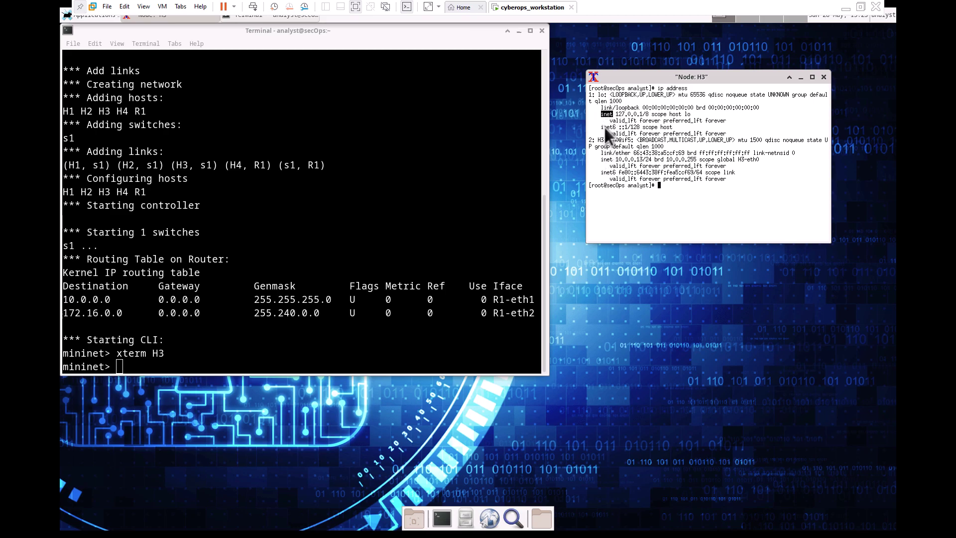
left_click_drag(598, 141, 605, 139)
left_click(647, 153)
left_click_drag(620, 143, 607, 163)
double_click(606, 161)
double_click(605, 173)
left_click_drag(620, 159, 713, 161)
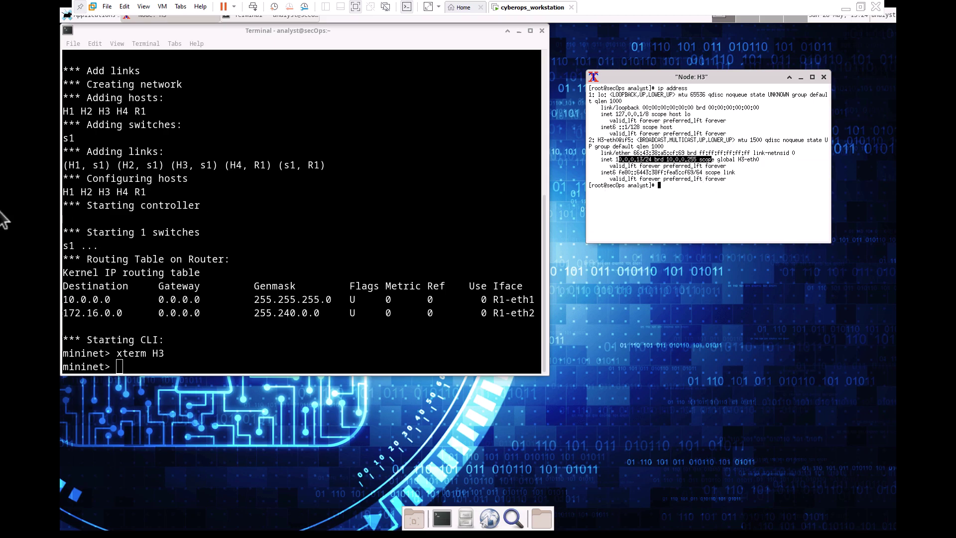
Run netstat -r on Node: H3 and highlight the default route's gateway entry
left_click(658, 196)
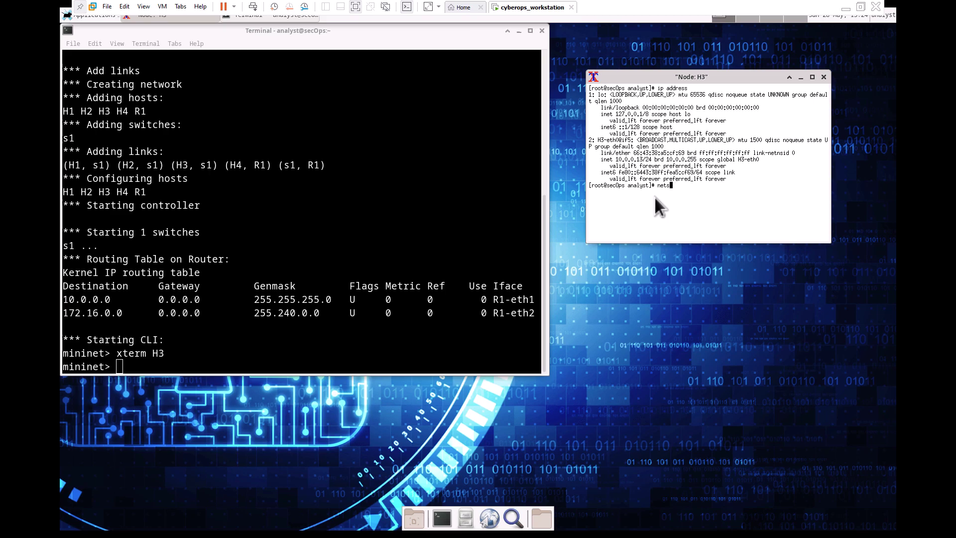
type("netstat -r")
key("Return")
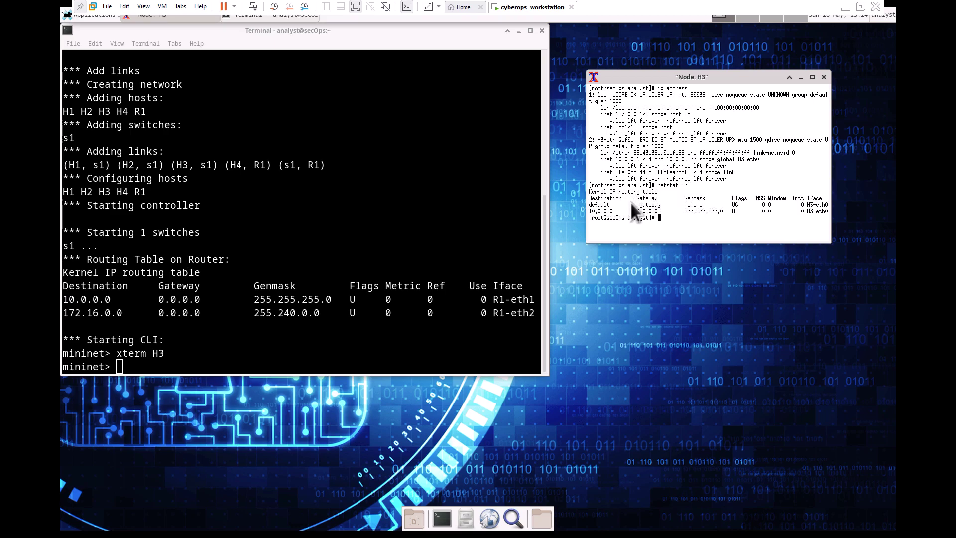
left_click_drag(636, 205, 666, 203)
Bring the Word lab document over the virtual machine and highlight the sample netstat -r command, its output and the gateway 10.0.0.1
left_click_drag(0, 271, 401, 63)
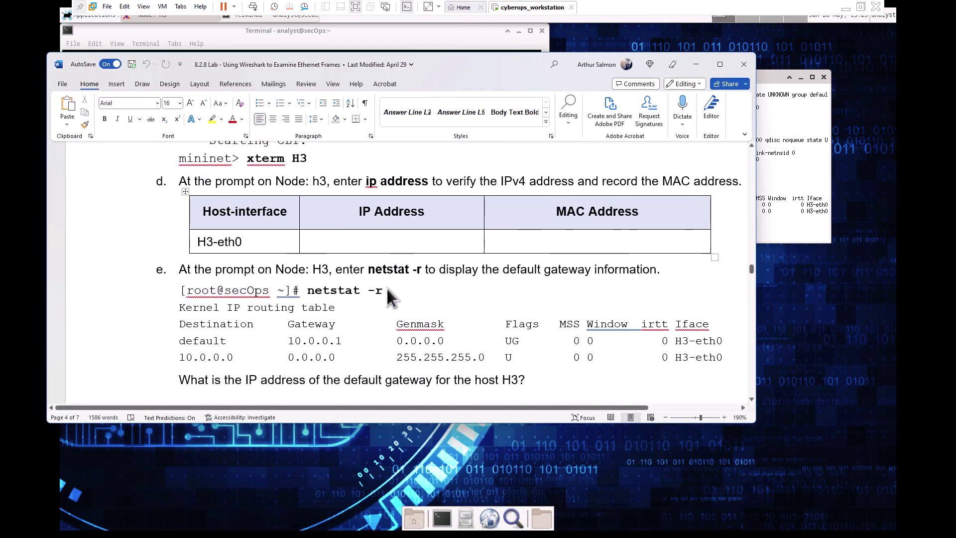
left_click_drag(387, 288, 315, 291)
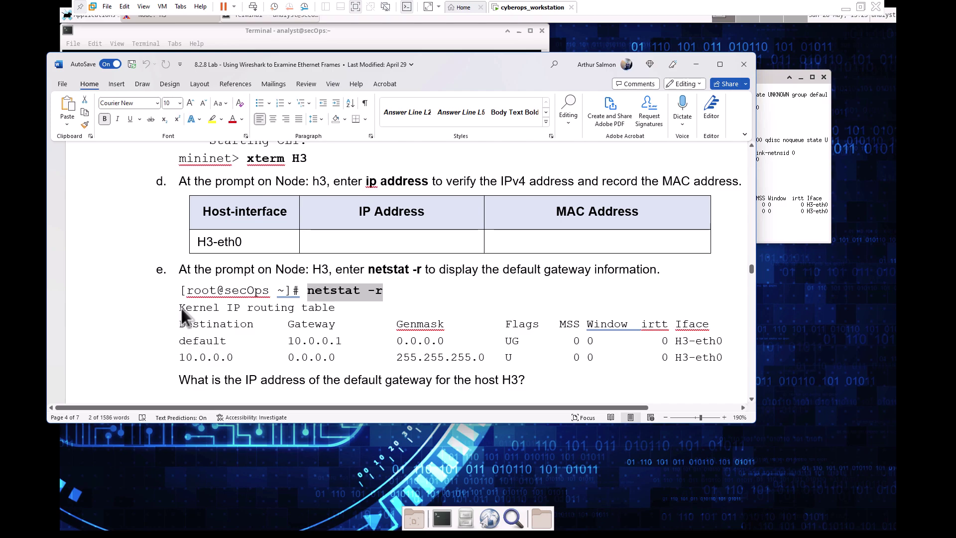
left_click_drag(192, 306, 719, 354)
left_click(607, 341)
left_click_drag(288, 341, 342, 340)
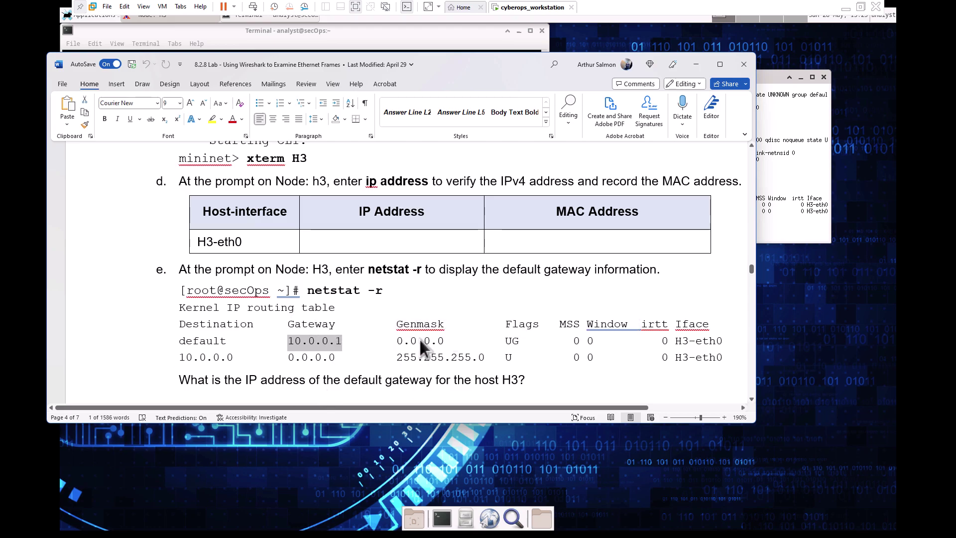
Return to the virtual machine and list the ARP cache on Node: H3 with arp -n
key("alt+Tab")
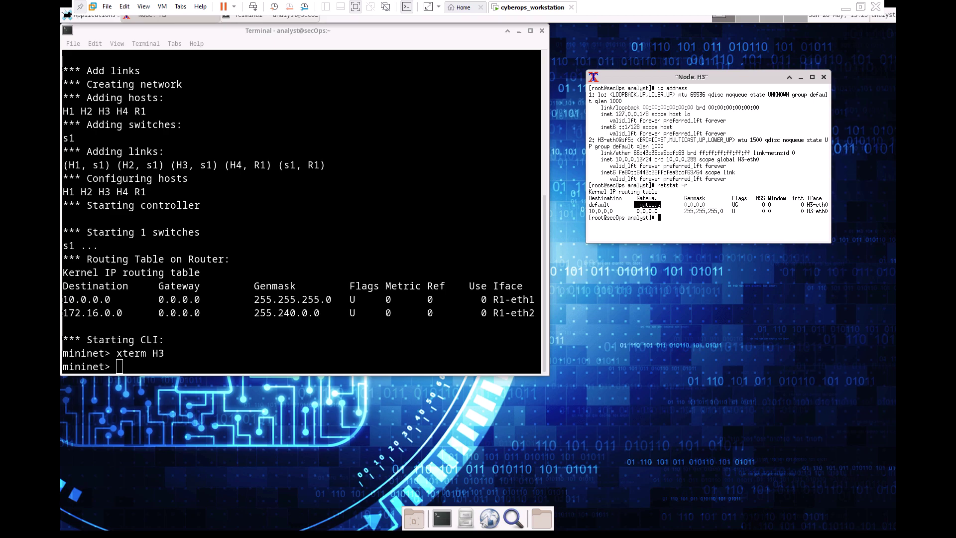
left_click(190, 355)
left_click(673, 215)
key("Return")
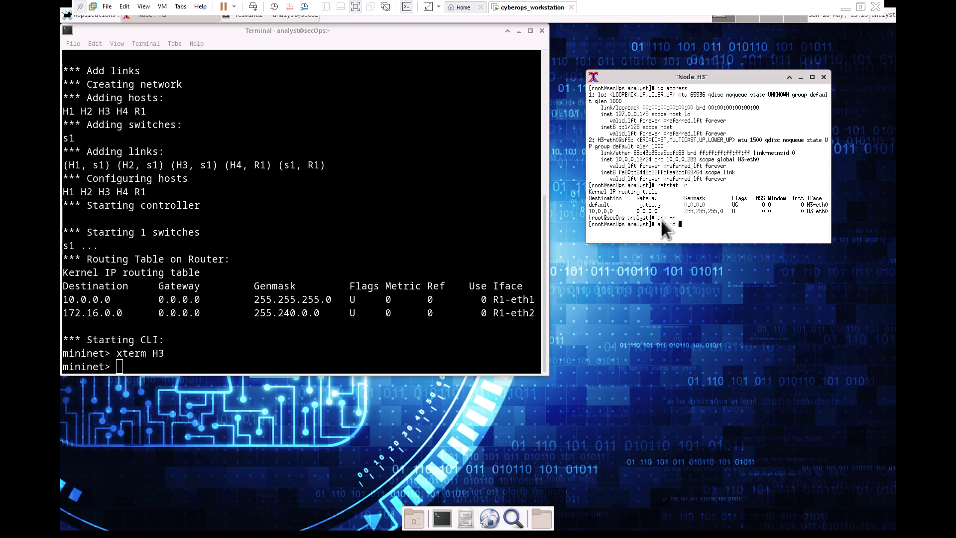
Try to delete the ARP entry for 10.0.0.11 with arp -d and recheck the cache with arp -n
type("10.0.0.11")
key("Return")
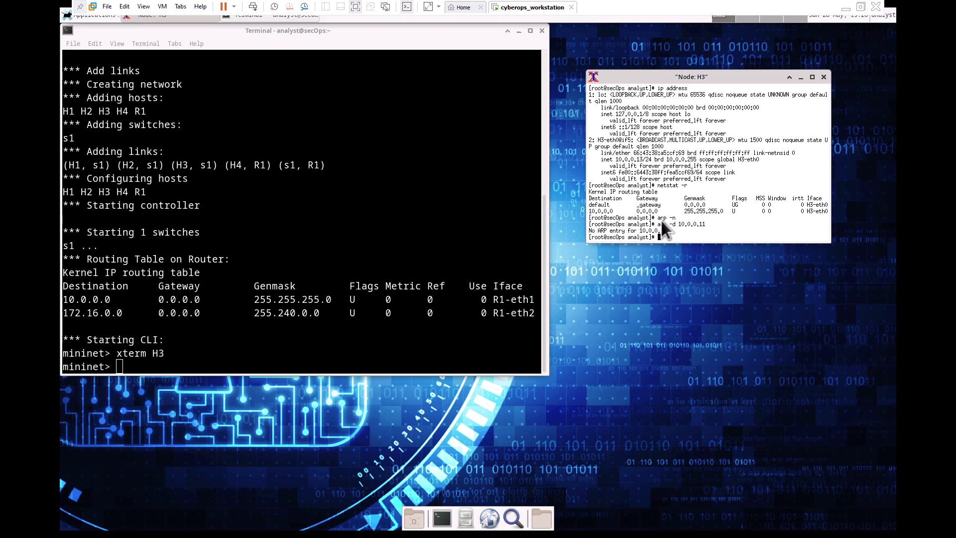
type("arp -n")
key("Return")
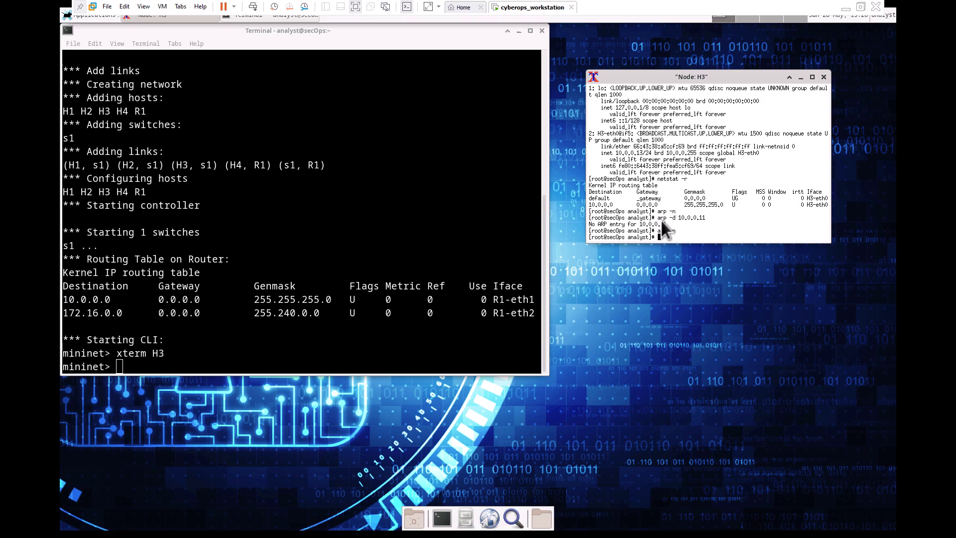
Try to launch Wireshark in the background from Node: H3 with wireshark-gtk &
type("wireshark-gtk &")
key("Return")
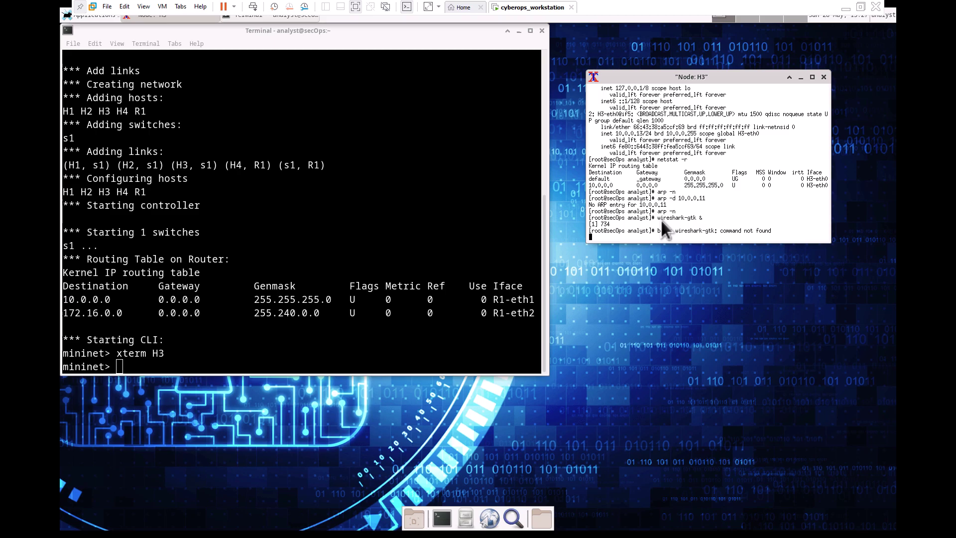
key("Up")
key("Down")
key("Return")
key("Return")
key("Return")
key("Return")
key("Return")
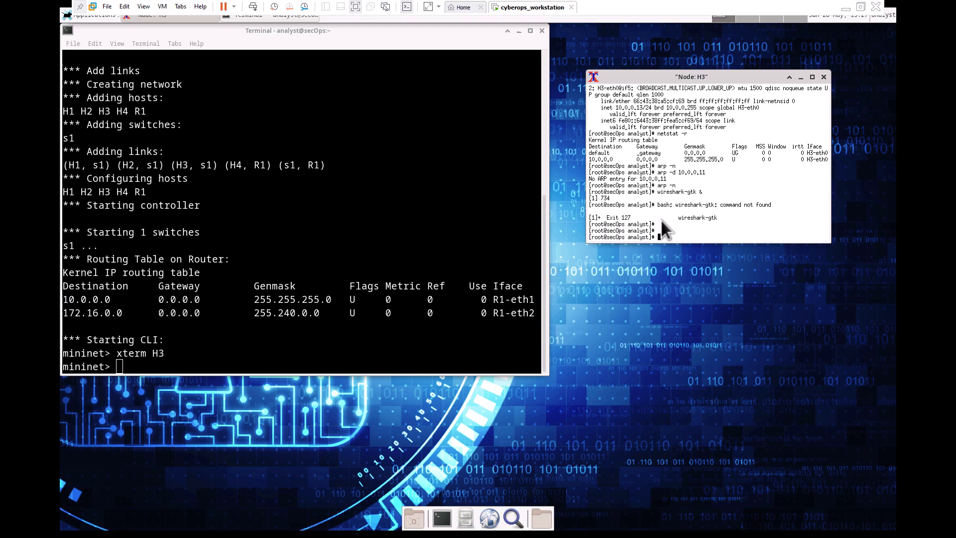
Correct the recalled command to wireshark & and launch Wireshark in the background from Node: H3
key("Up")
key("Left")
key("Left")
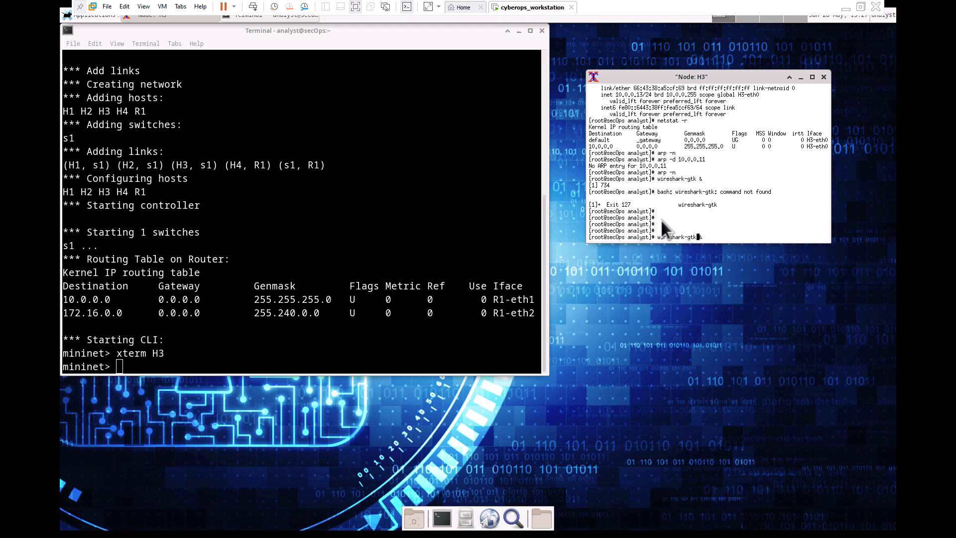
key("BackSpace")
key("BackSpace")
key("BackSpace")
key("BackSpace")
key("Return")
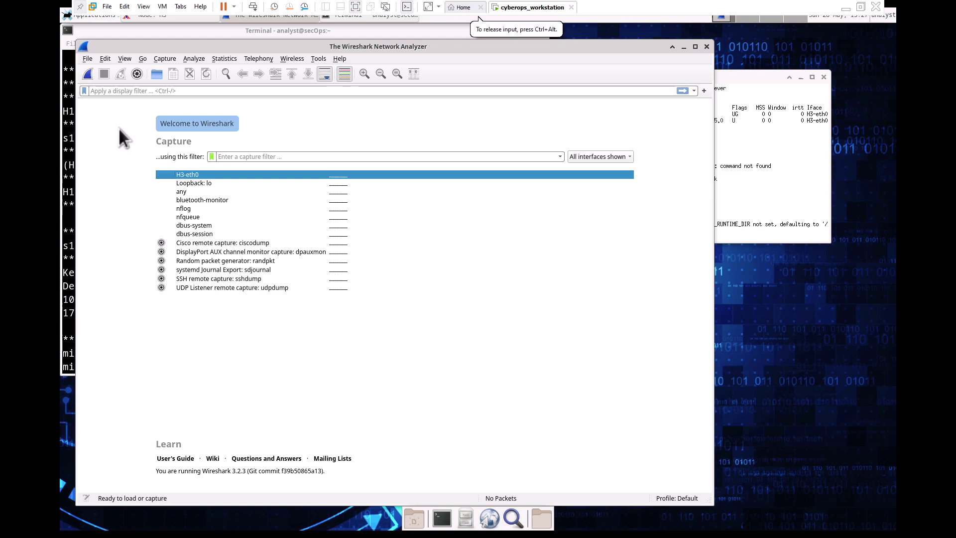
Start a Wireshark capture on H3-eth0 and send five pings to the default gateway with ping -c 5 10.0.0.1 from Node: H3
left_click(87, 75)
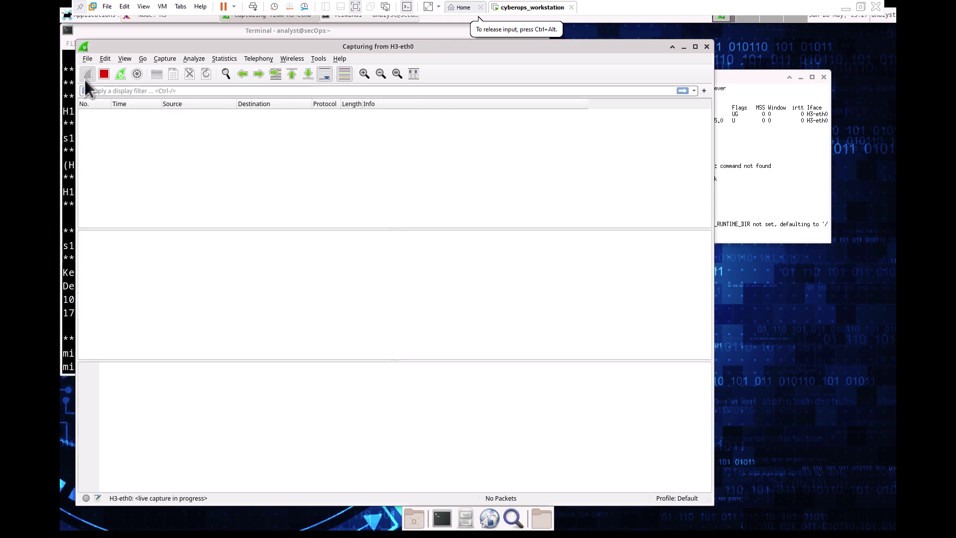
left_click(737, 190)
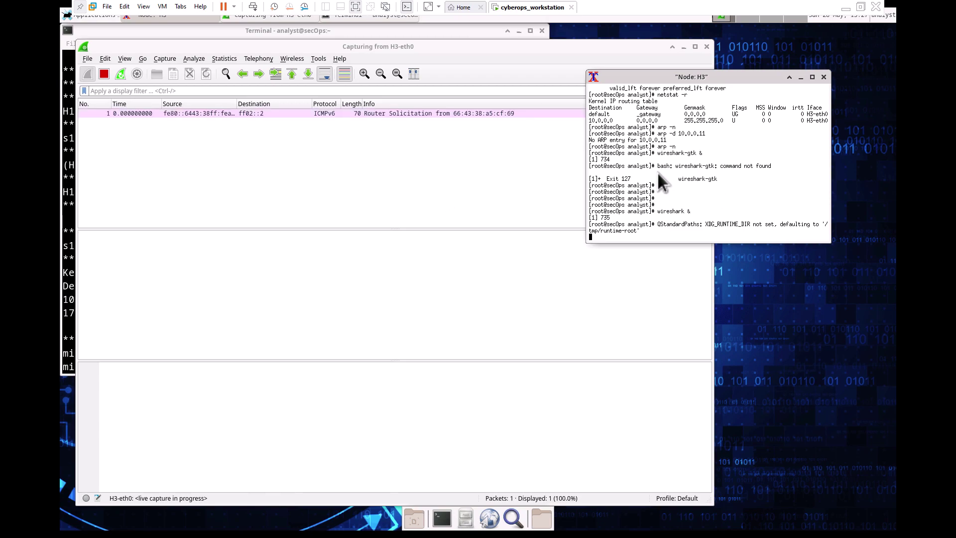
type("ping -c 5 10.0.0.1")
key("Return")
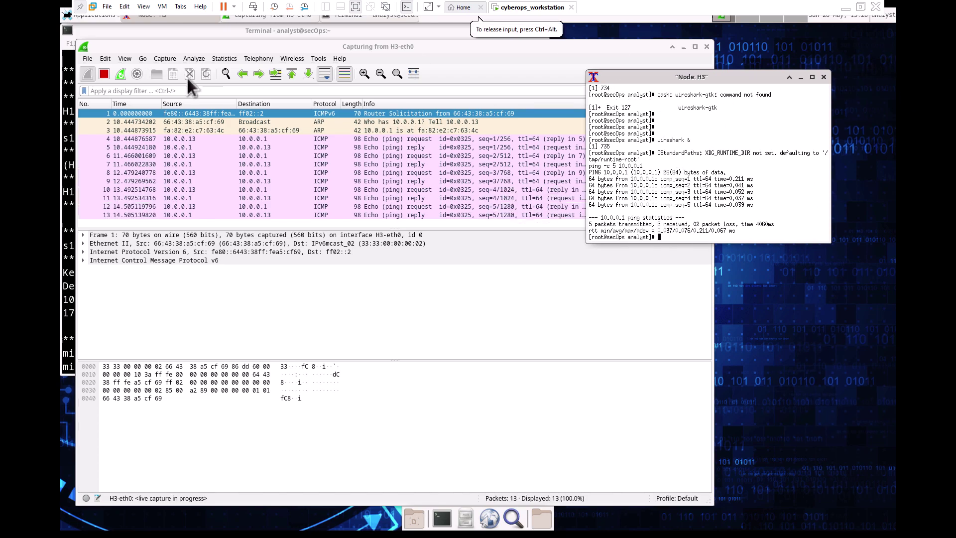
Stop the H3-eth0 capture and review the captured echo requests and replies alongside the ping output in Node: H3
left_click(103, 74)
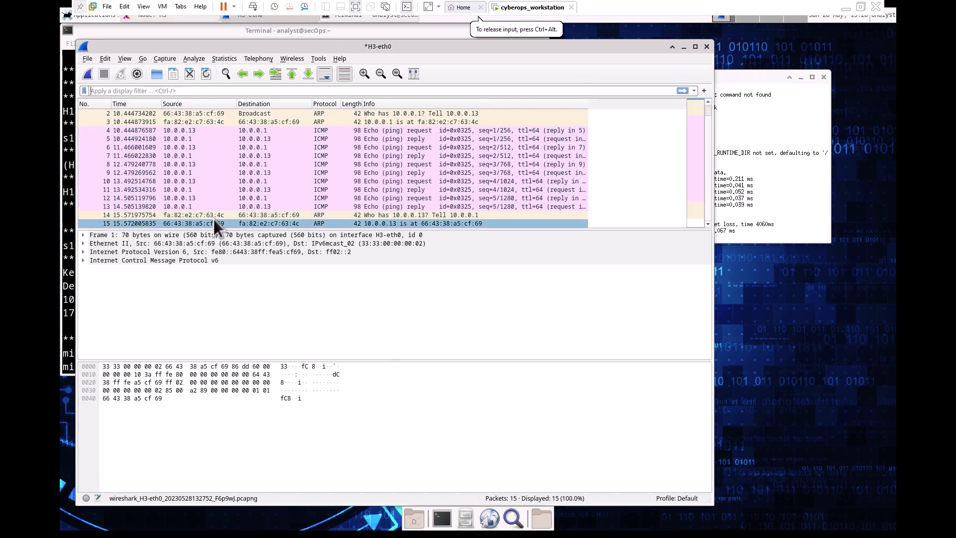
left_click(384, 130)
left_click(402, 138)
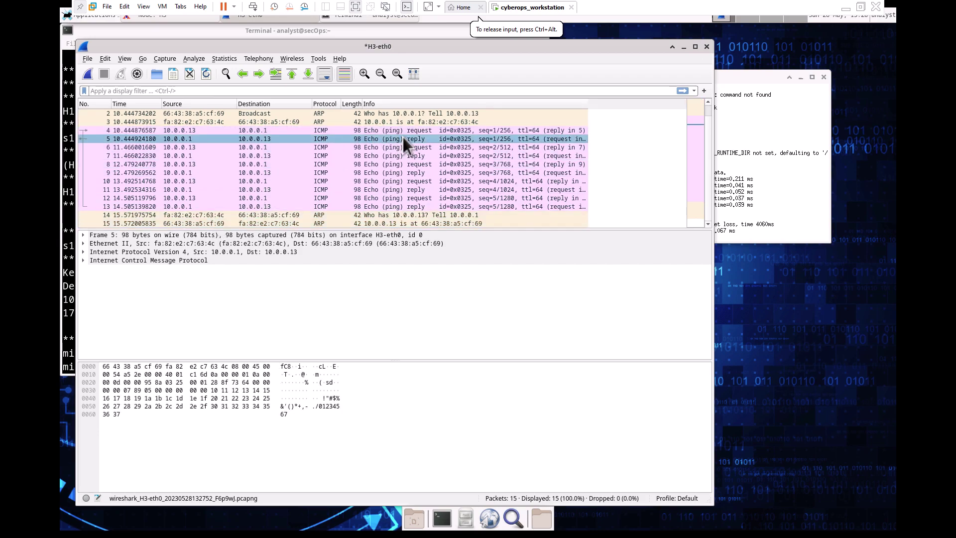
left_click(420, 148)
left_click(417, 156)
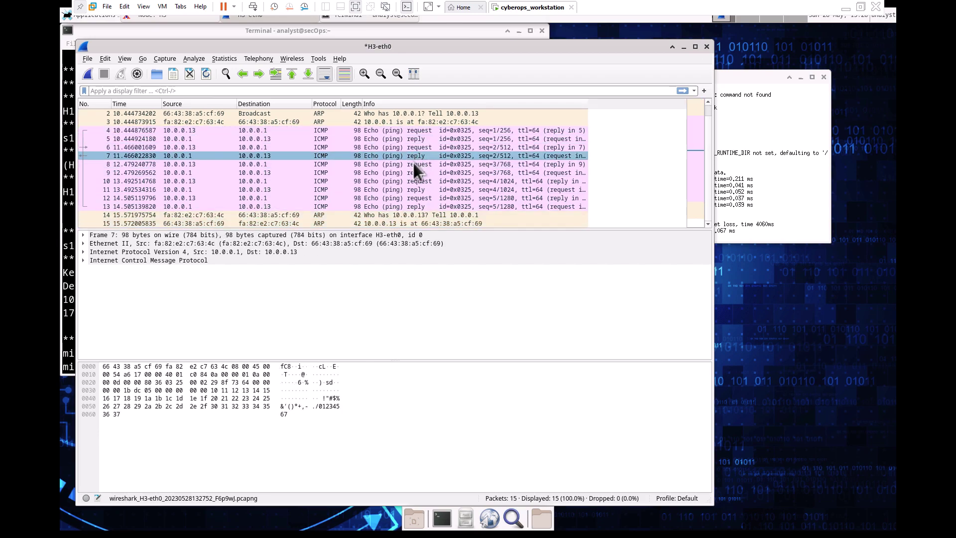
left_click(414, 164)
left_click(411, 169)
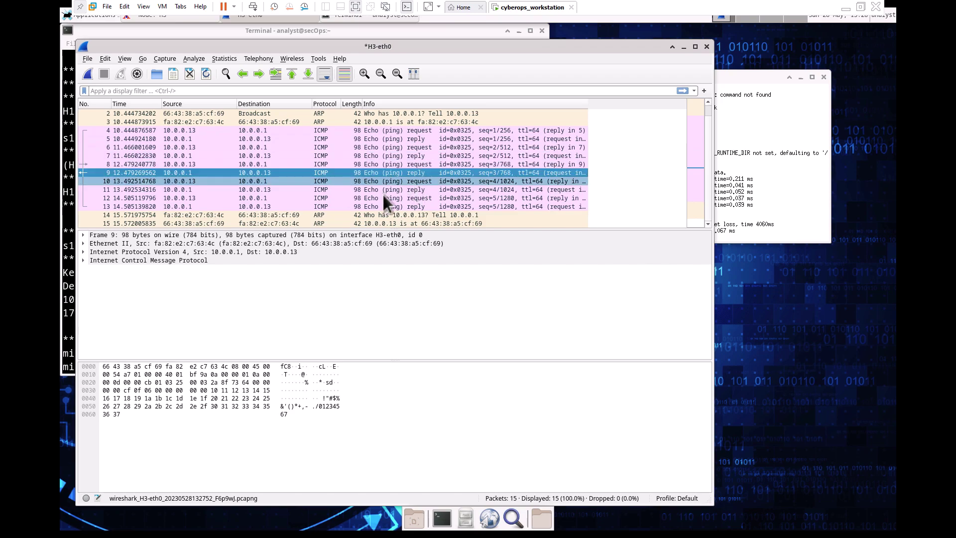
left_click(772, 181)
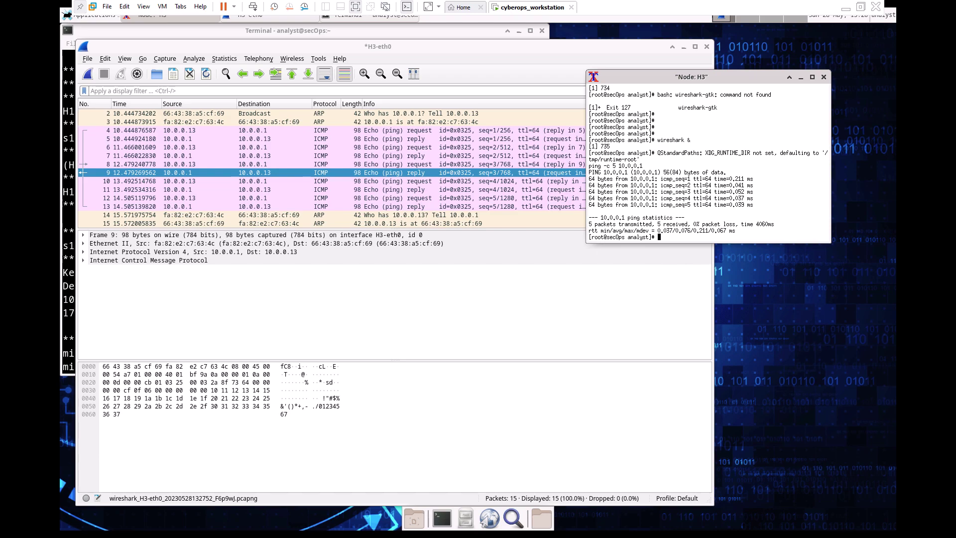
Apply the display filter icmp to the capture and look through the filtered echo requests and replies
left_click(157, 90)
type("icmp")
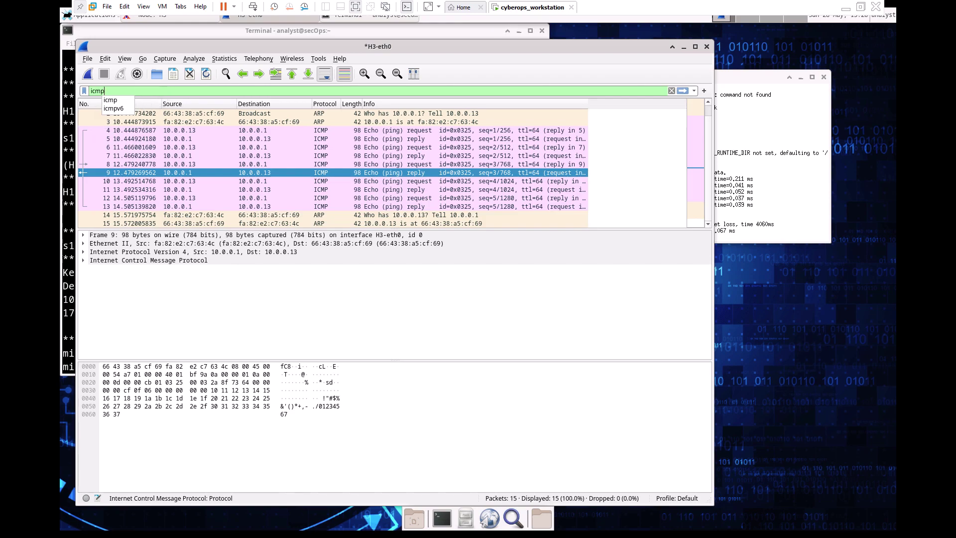
key("Return")
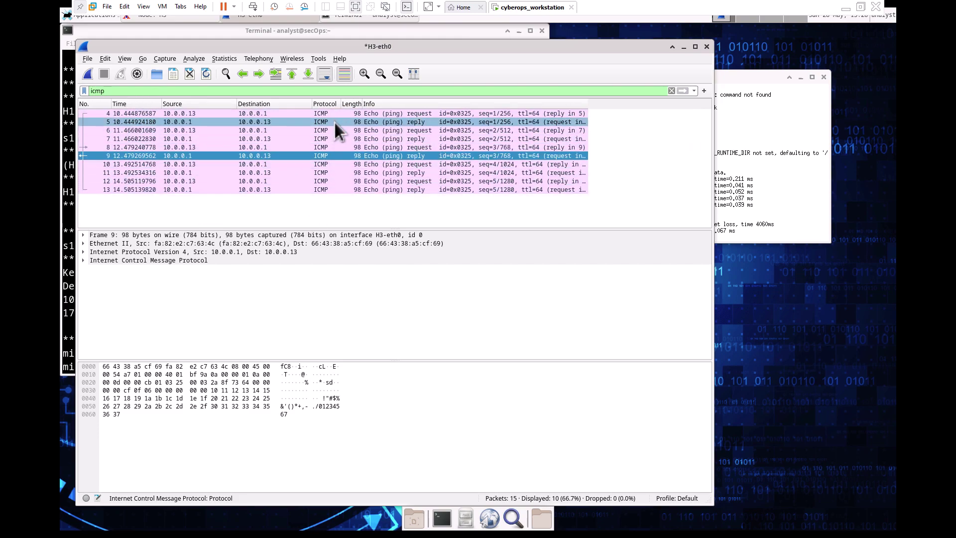
left_click(396, 115)
left_click(411, 130)
left_click_drag(411, 130, 381, 196)
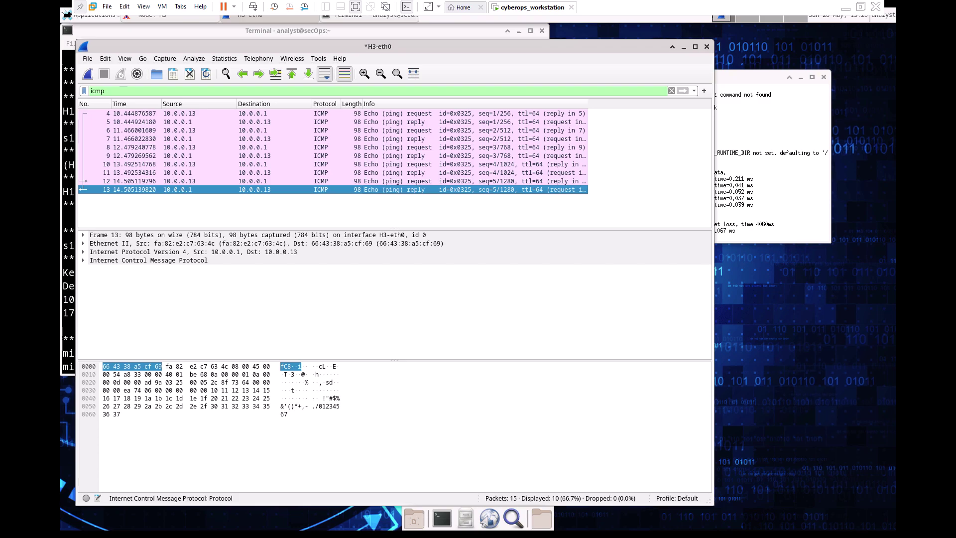
Switch to the lab document in Word, read Step 5 on examining the first echo request, and return to Wireshark
left_click_drag(0, 137, 523, 101)
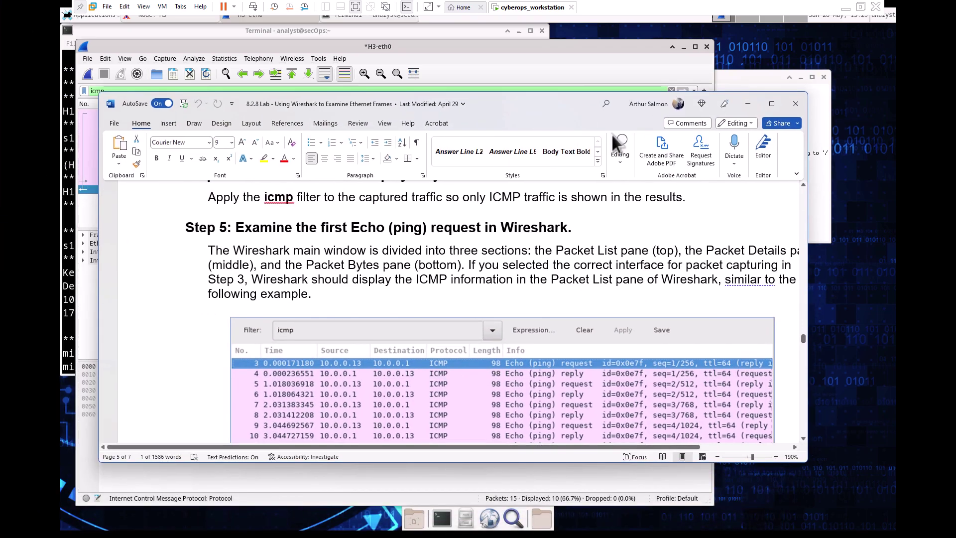
left_click(773, 103)
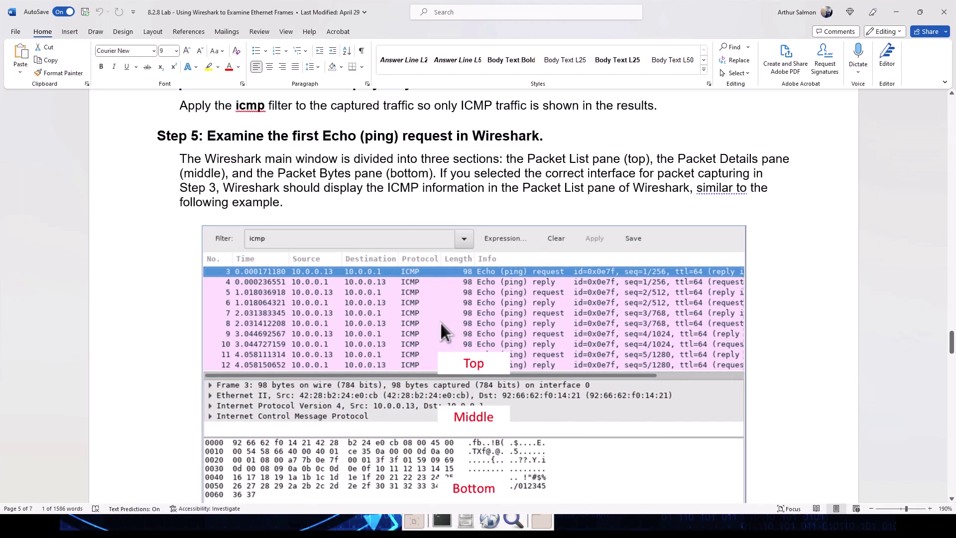
left_click_drag(648, 12, 0, 20)
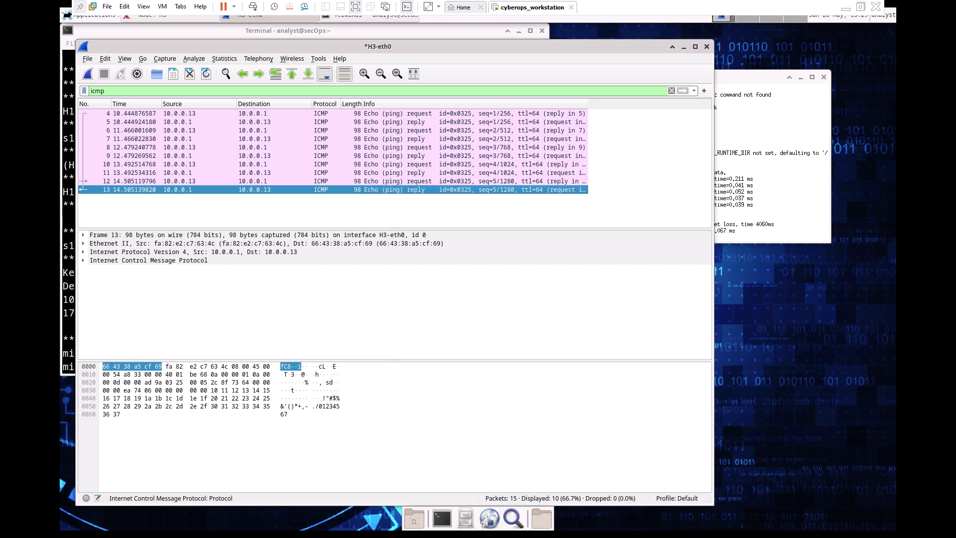
Select the first echo request, frame 4, and look over its Ethernet II, IPv4 and ICMP layers
left_click(136, 114)
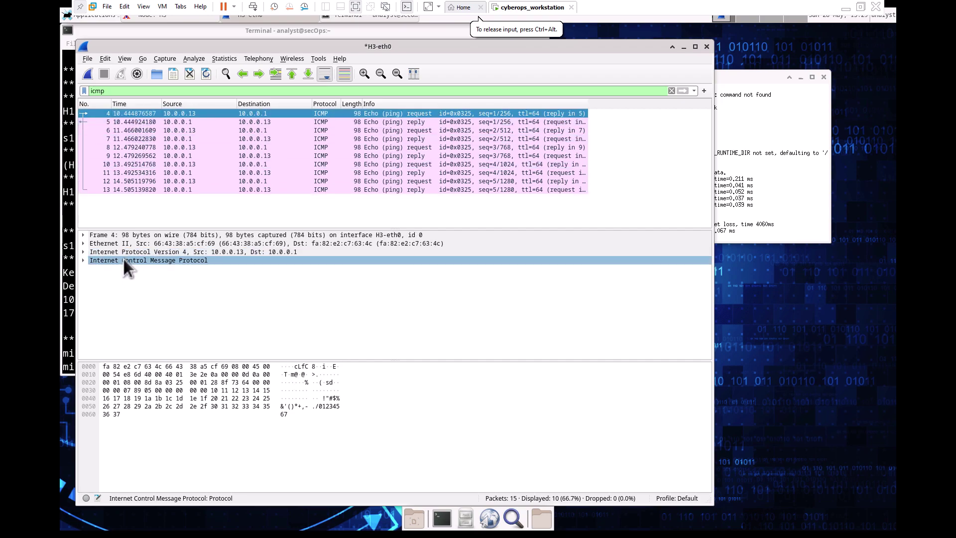
left_click(84, 243)
left_click(84, 244)
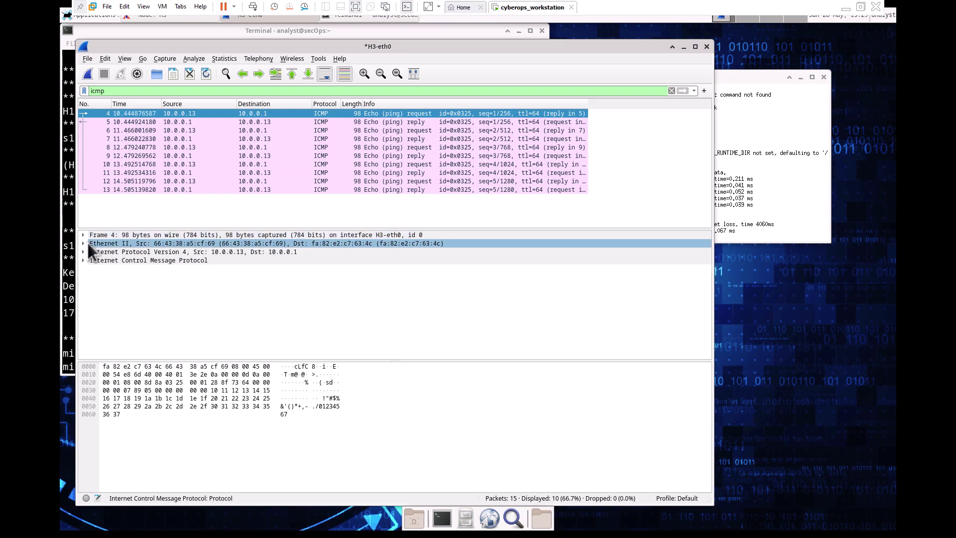
left_click(92, 259)
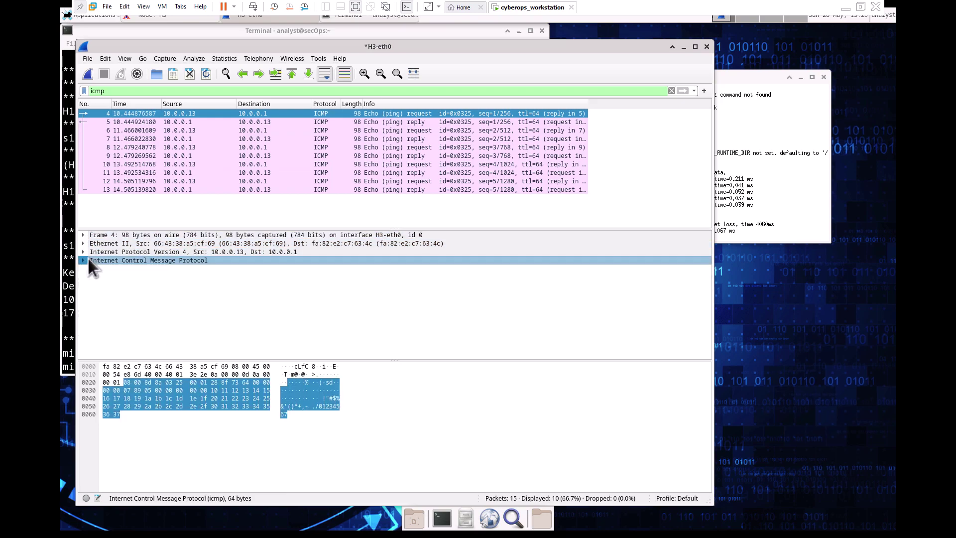
left_click(83, 260)
left_click(83, 260)
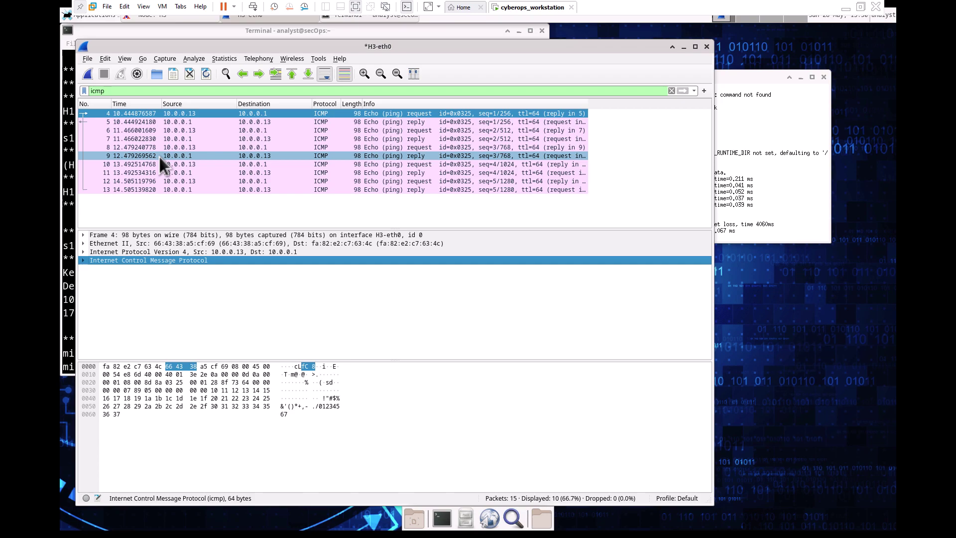
left_click(123, 249)
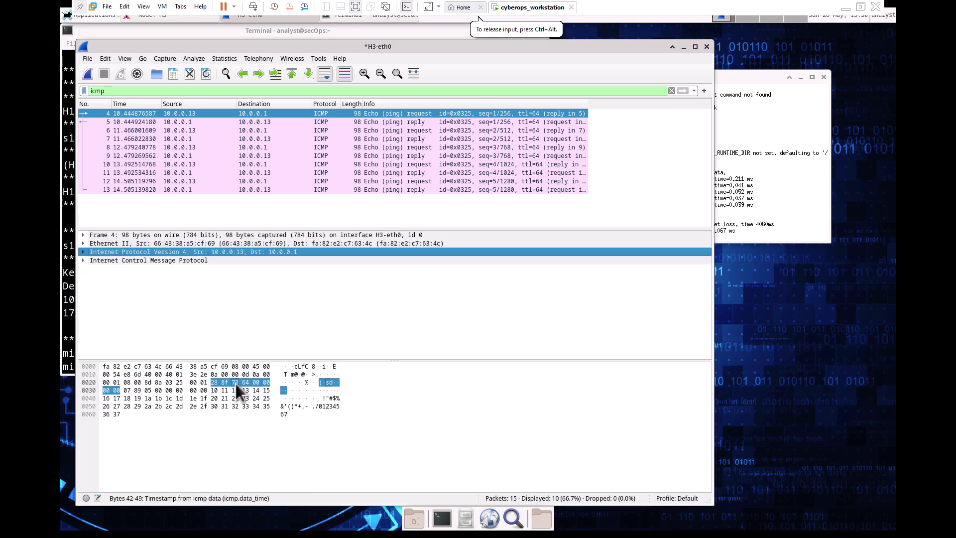
Expand the Ethernet II header of frame 4 and examine the bytes of its destination and source MAC addresses
left_click(78, 244)
left_click(134, 252)
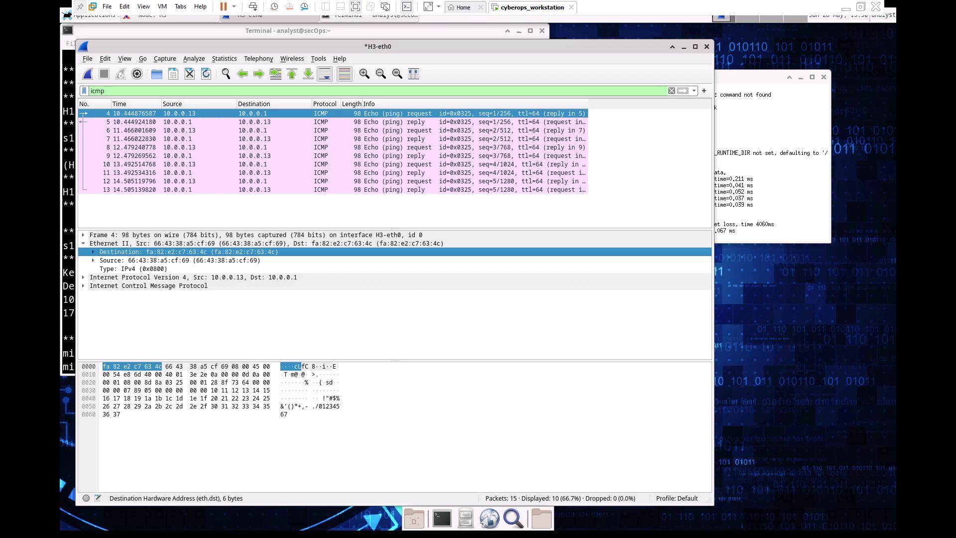
left_click(342, 115)
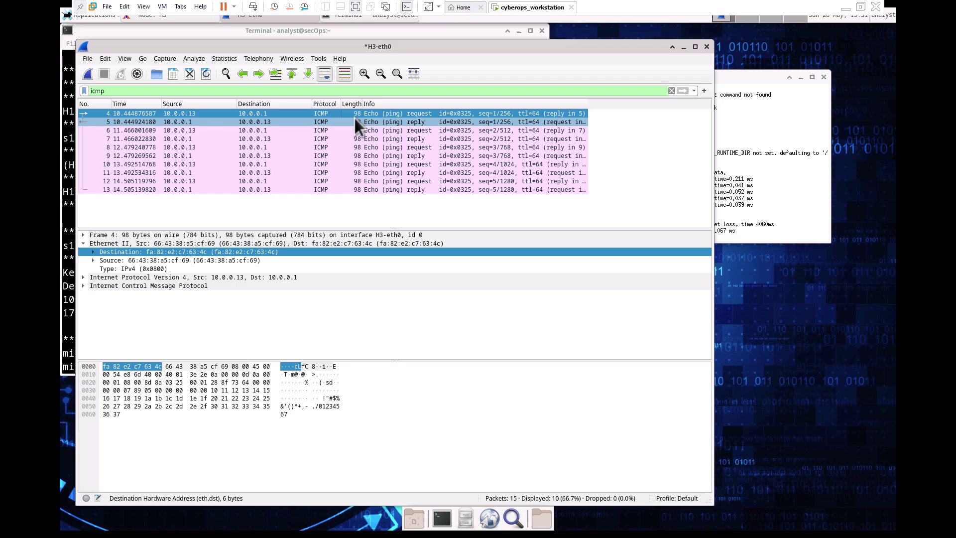
left_click(83, 245)
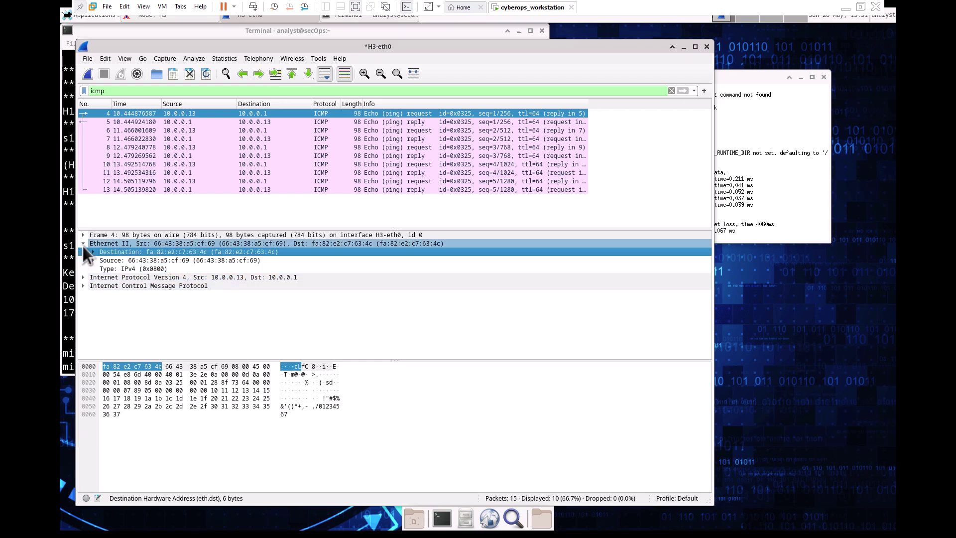
left_click(284, 244)
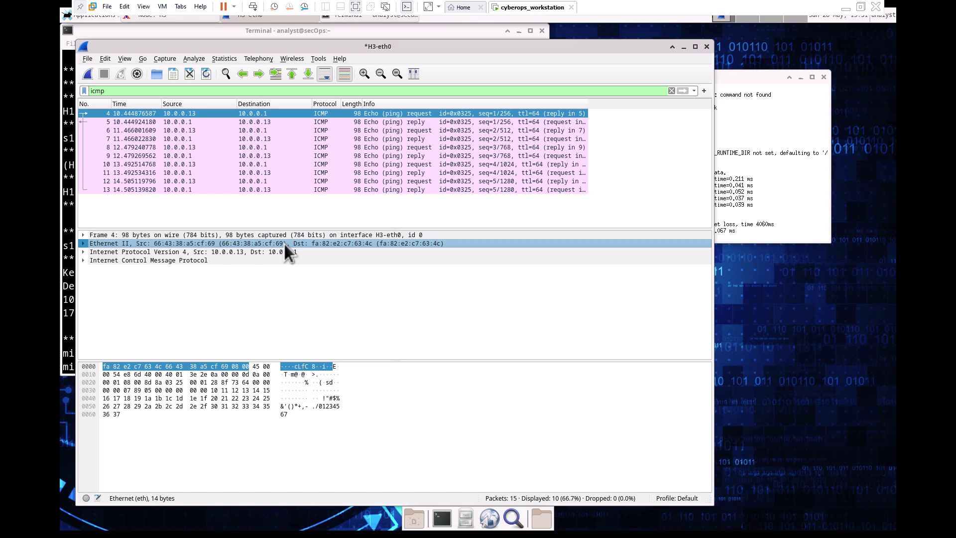
left_click(82, 244)
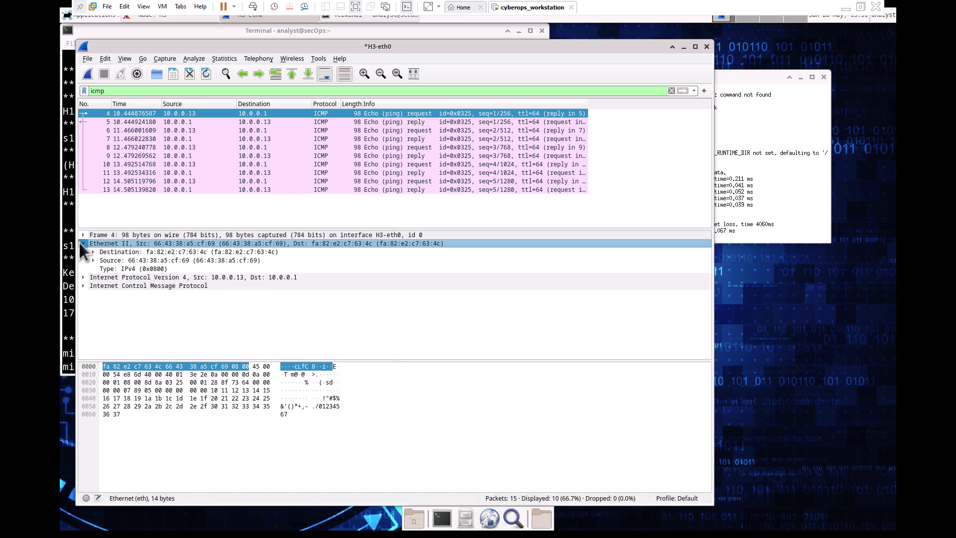
left_click(137, 260)
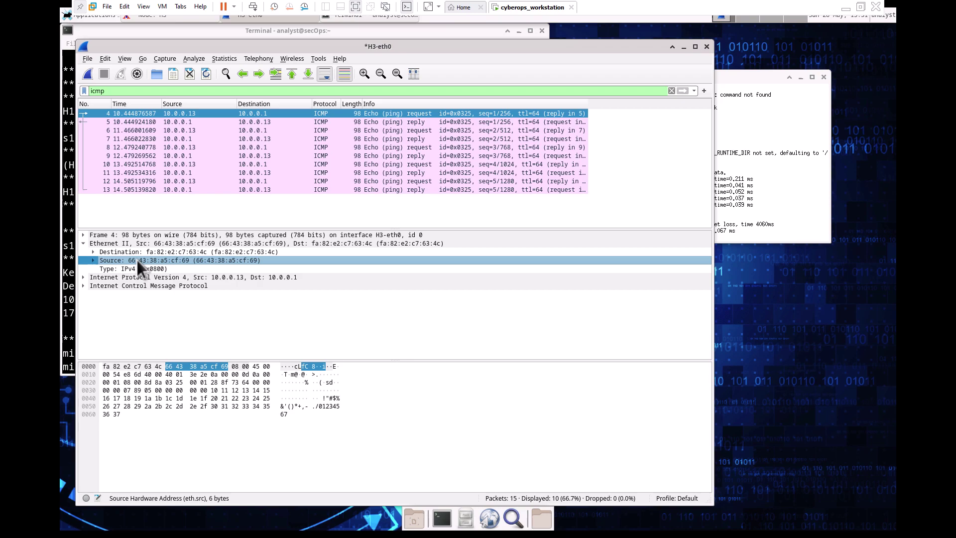
left_click(133, 252)
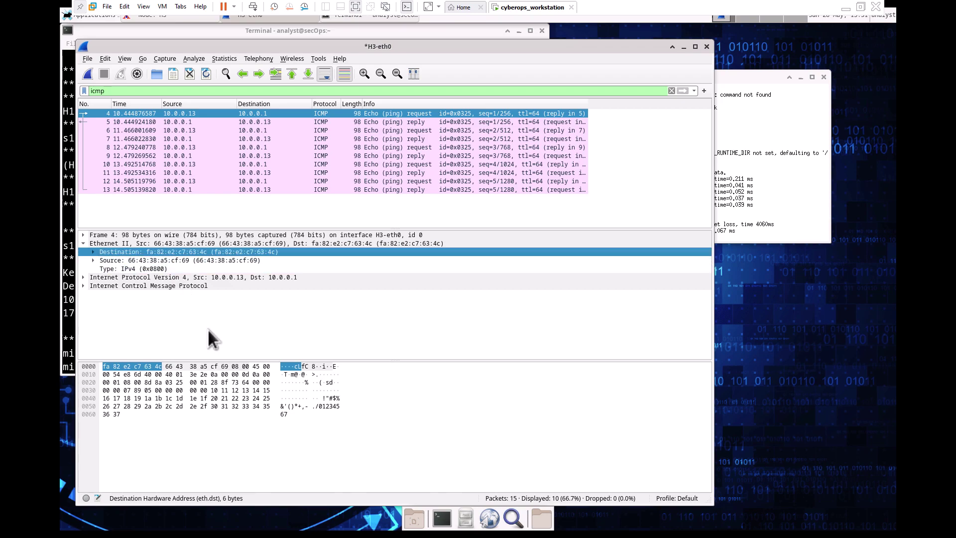
left_click(197, 258)
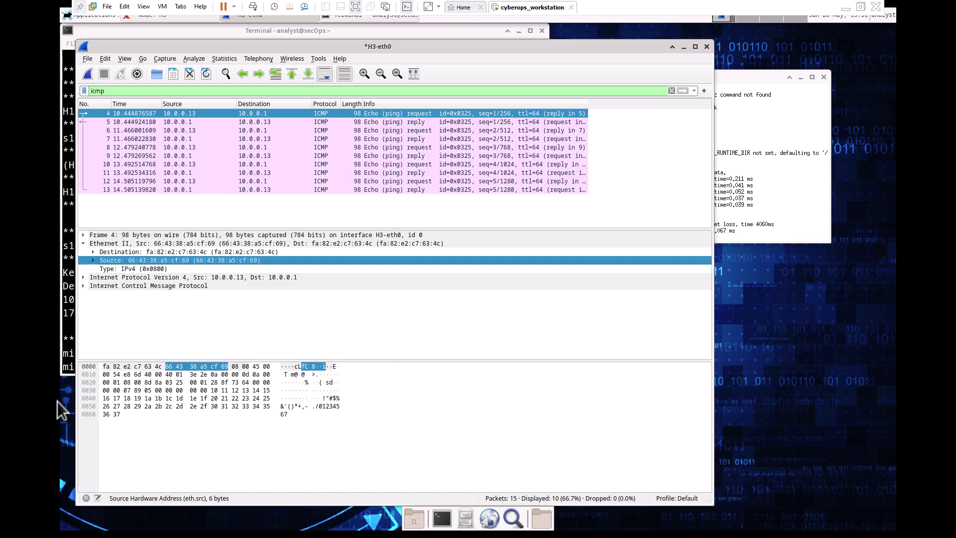
Expand the source and destination MAC addresses to examine their LG and IG bits, and collapse both again
left_click(92, 261)
left_click(91, 261)
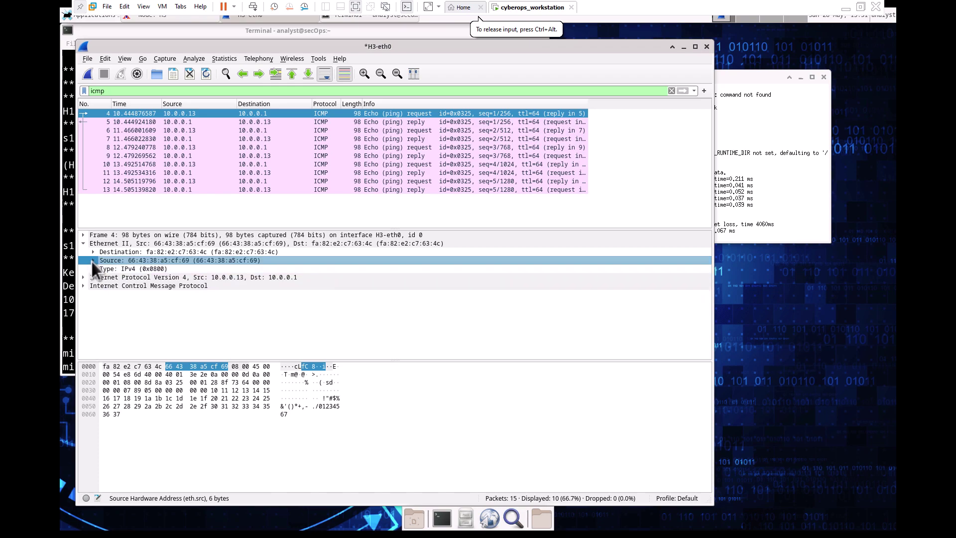
left_click(92, 261)
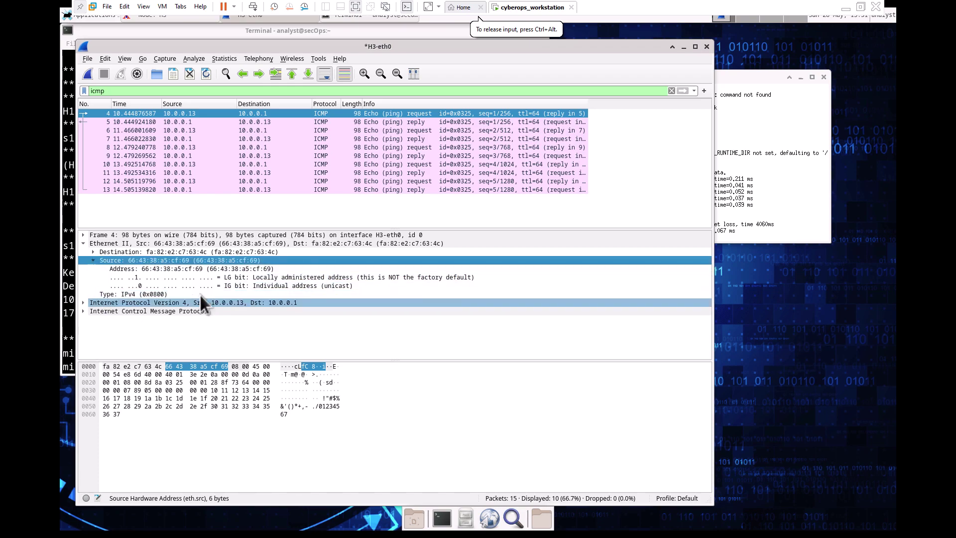
left_click(228, 278)
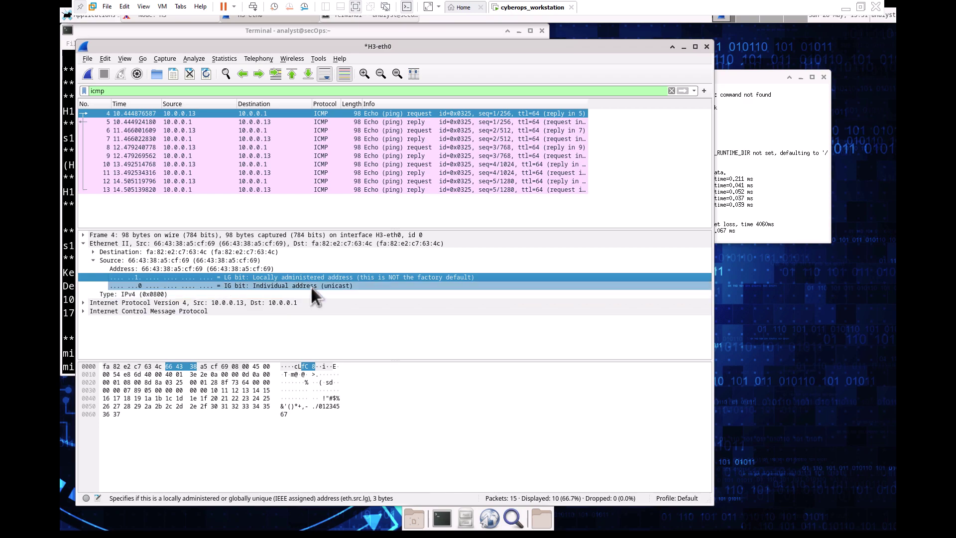
left_click(292, 285)
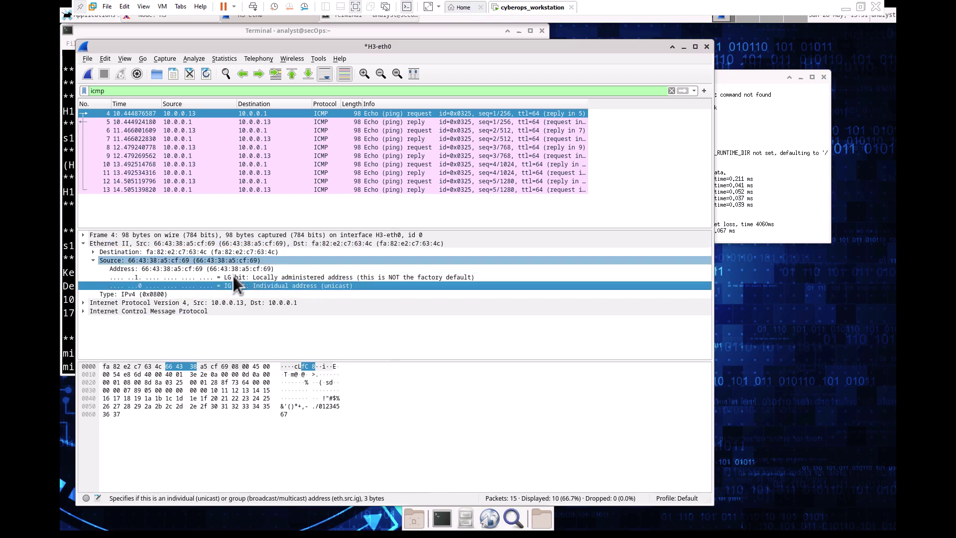
left_click(93, 251)
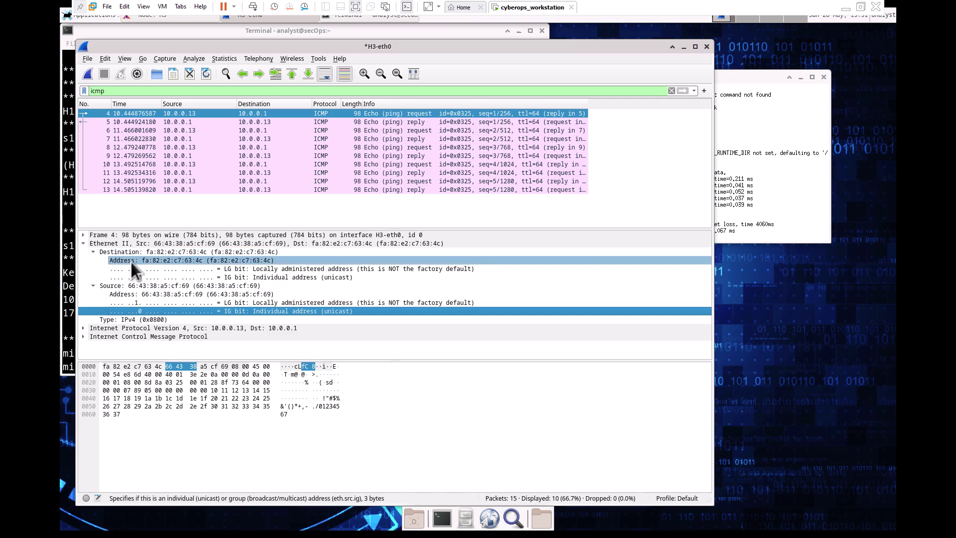
left_click(149, 266)
left_click(160, 273)
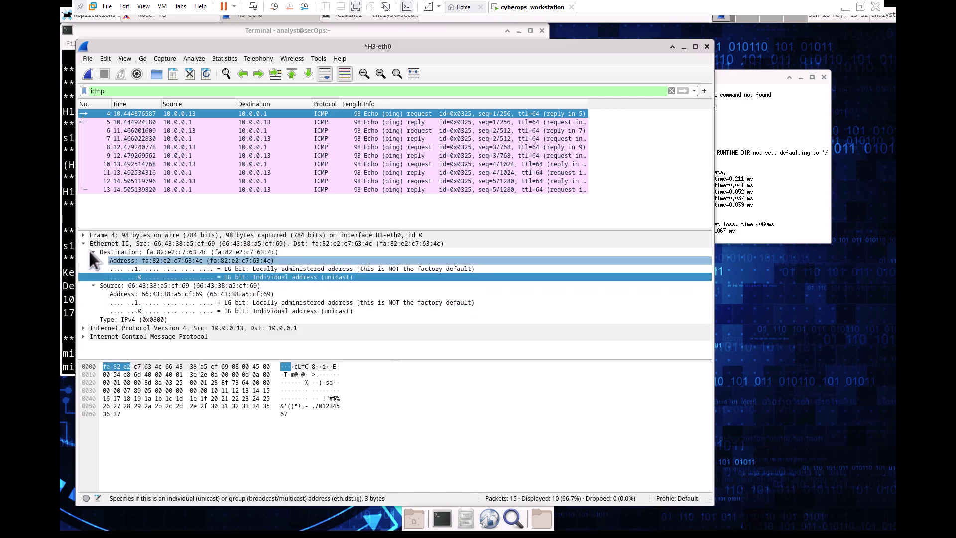
left_click(92, 251)
left_click(94, 259)
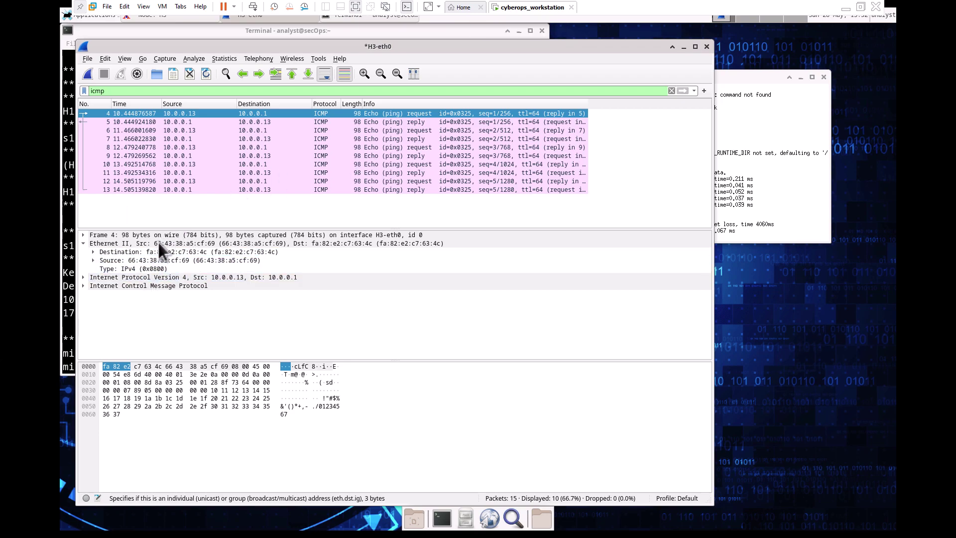
Examine the Ethernet Type field and the Internet Protocol Version 4 header of frame 4 in the packet bytes
left_click(105, 270)
left_click(111, 277)
left_click(109, 269)
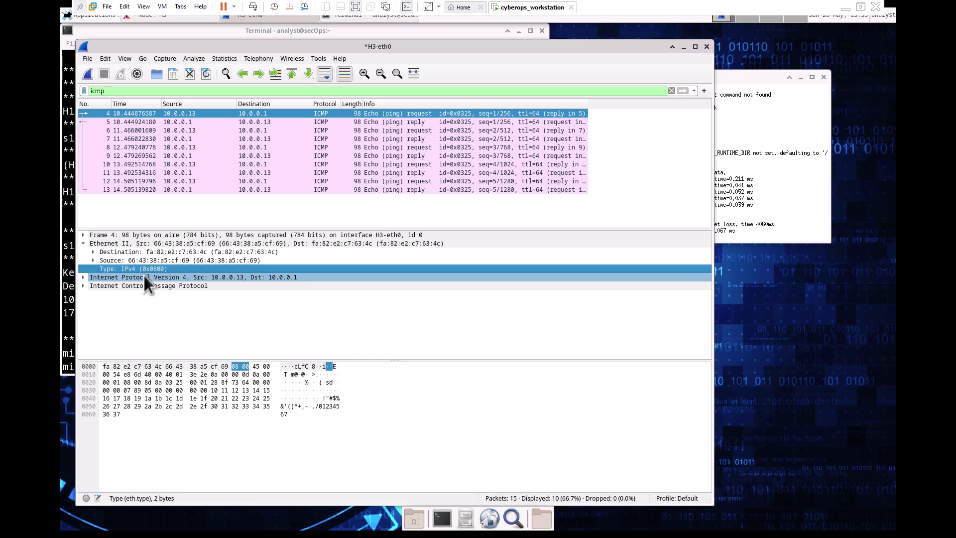
left_click(236, 277)
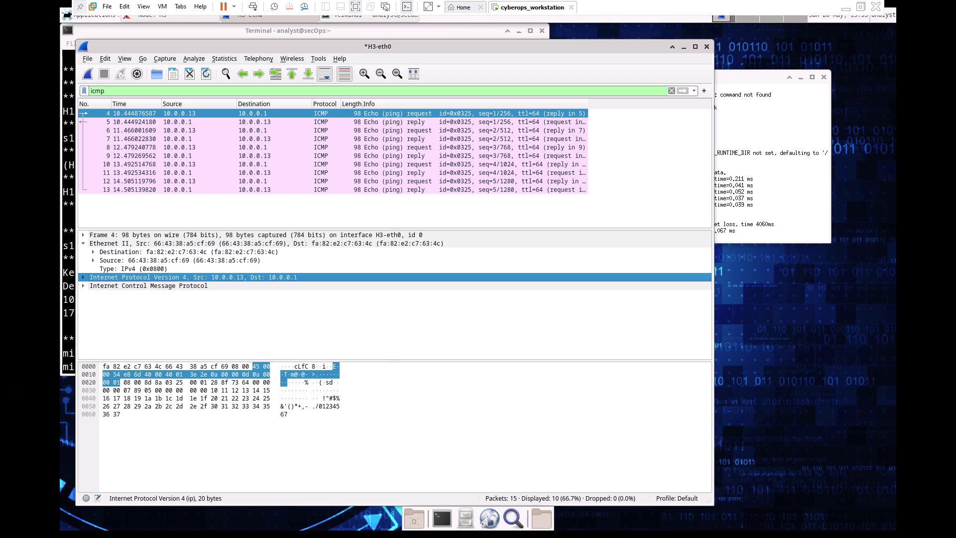
Expand the Internet Control Message Protocol section of frame 4 and read its fields
left_click(127, 287)
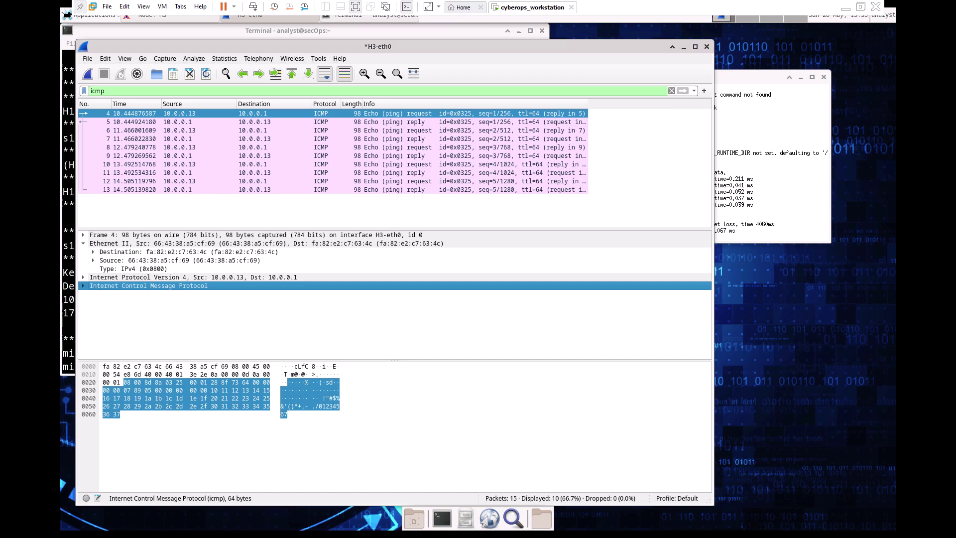
left_click(82, 286)
scroll(143, 300, "down", 1)
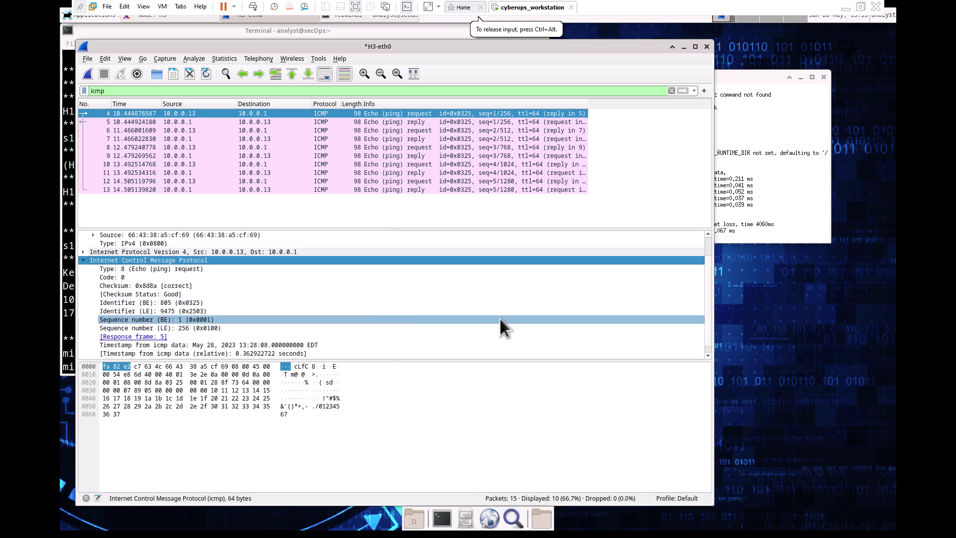
Enlarge the capture window to give more room to frame 4's Internet Control Message Protocol fields and packet bytes
left_click(708, 355)
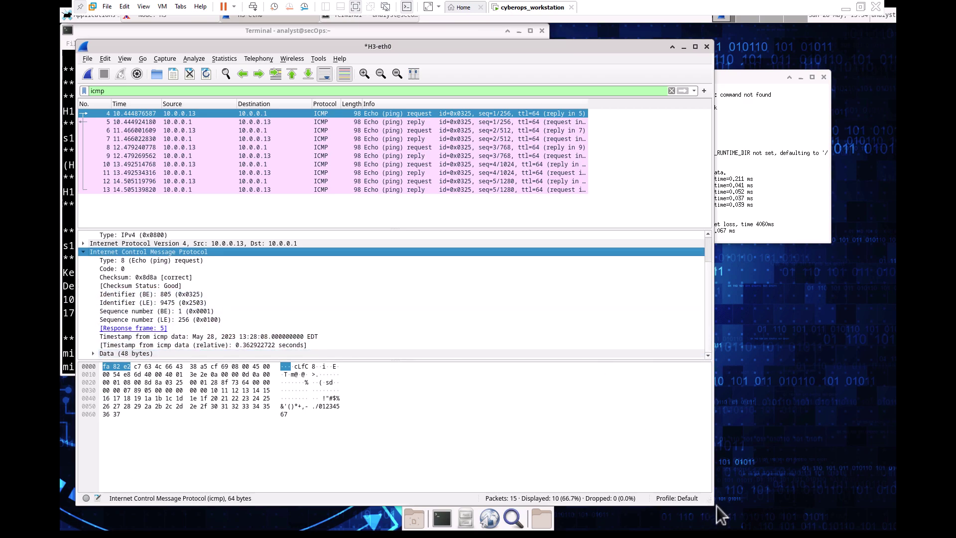
left_click_drag(713, 502, 760, 503)
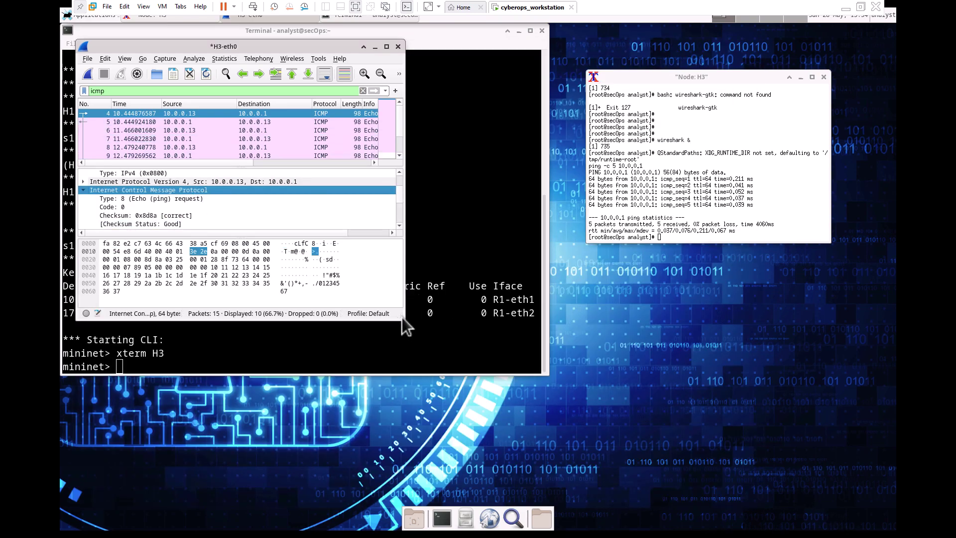
left_click_drag(402, 317, 619, 436)
left_click_drag(654, 463, 836, 523)
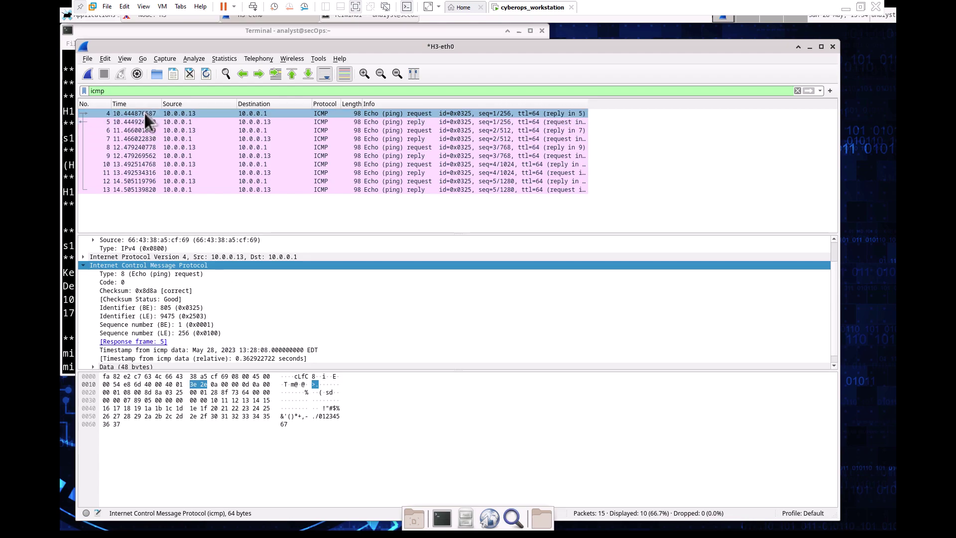
Follow frame 4's response frame link to the matching echo reply and examine the reply's ICMP fields
left_click(136, 342)
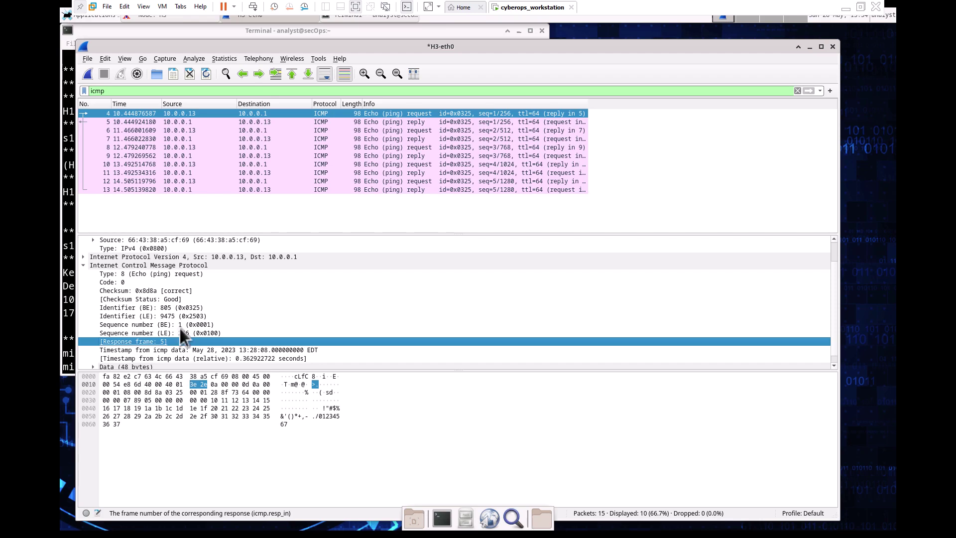
double_click(131, 342)
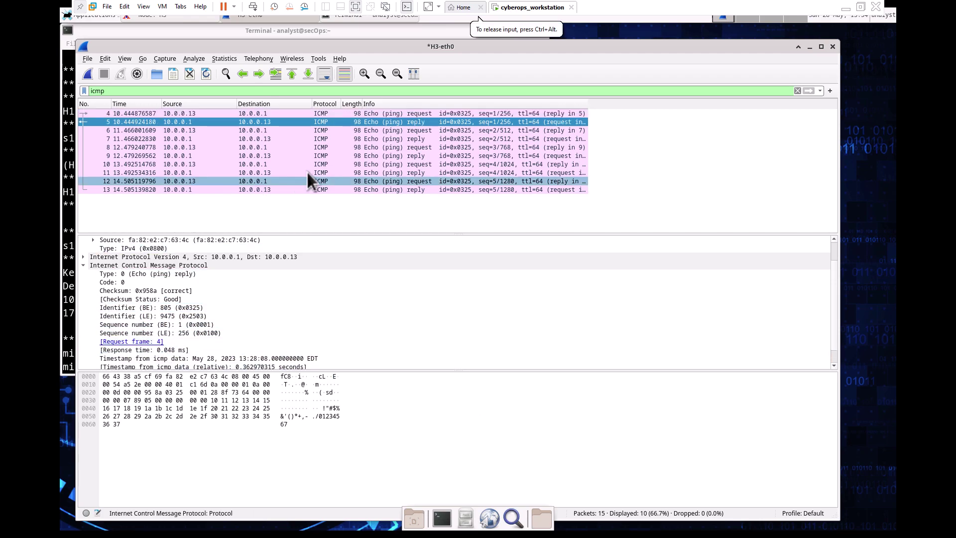
left_click(302, 342)
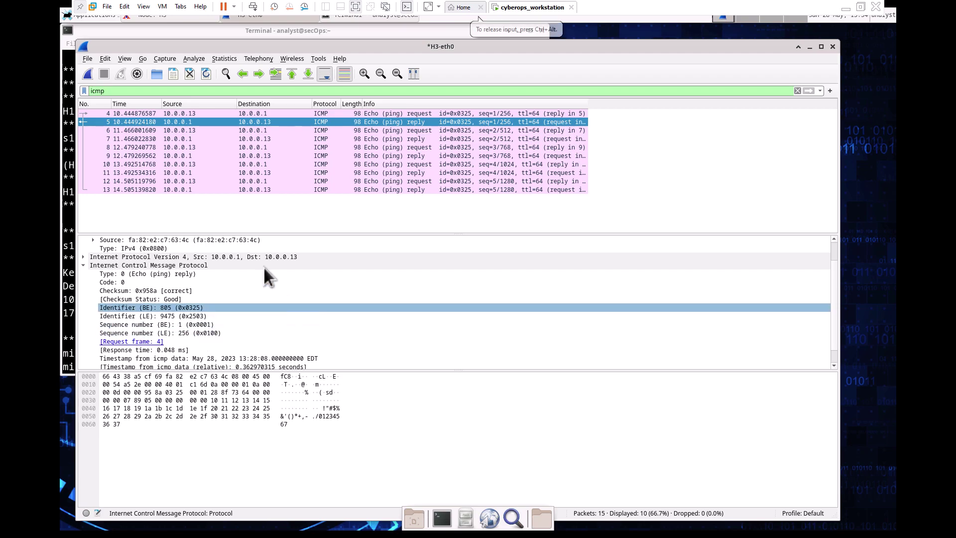
Start a new capture on H3-eth0 without saving the captured packets, and move the capture window clear of H3's terminal
left_click(87, 73)
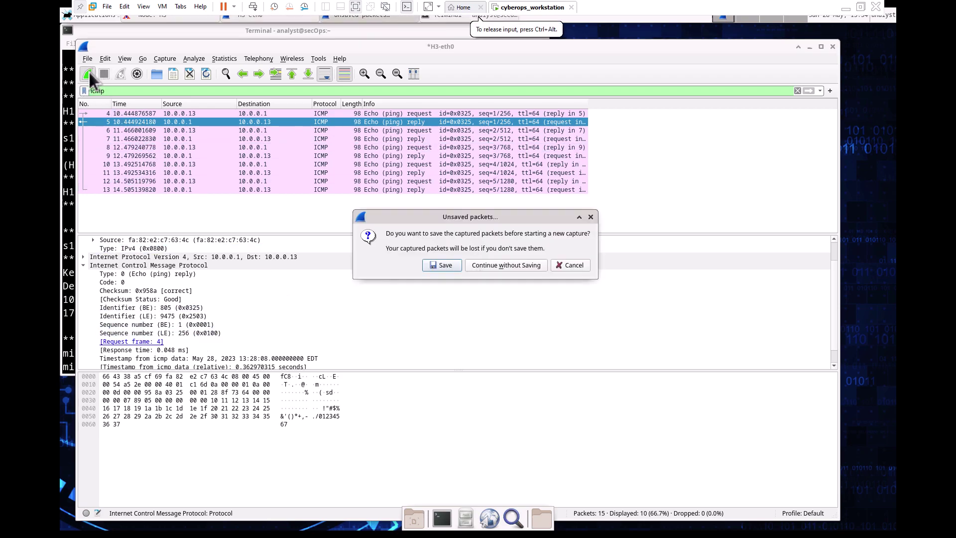
left_click(504, 265)
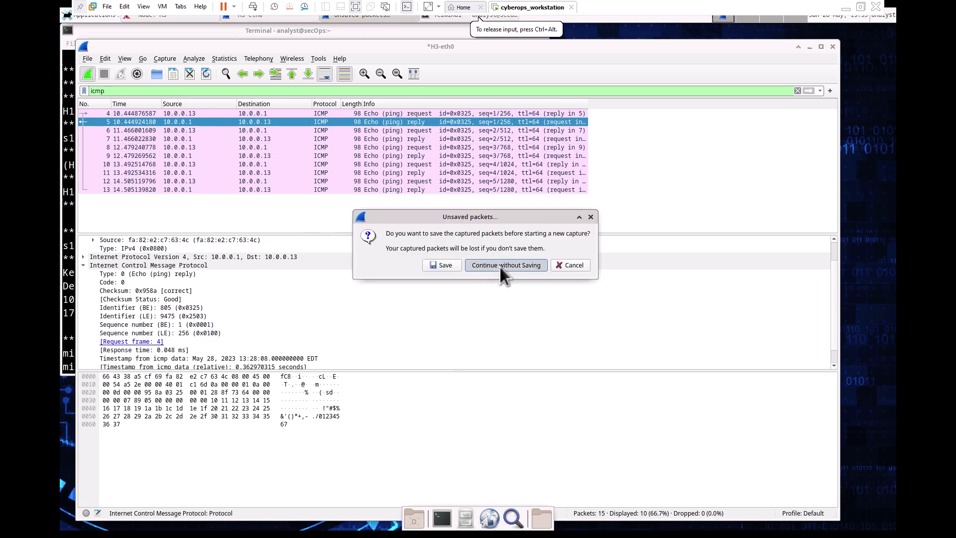
left_click_drag(783, 50, 509, 127)
Ping the remote host 172.16.0.40 five times from the Node: H3 terminal
left_click(712, 210)
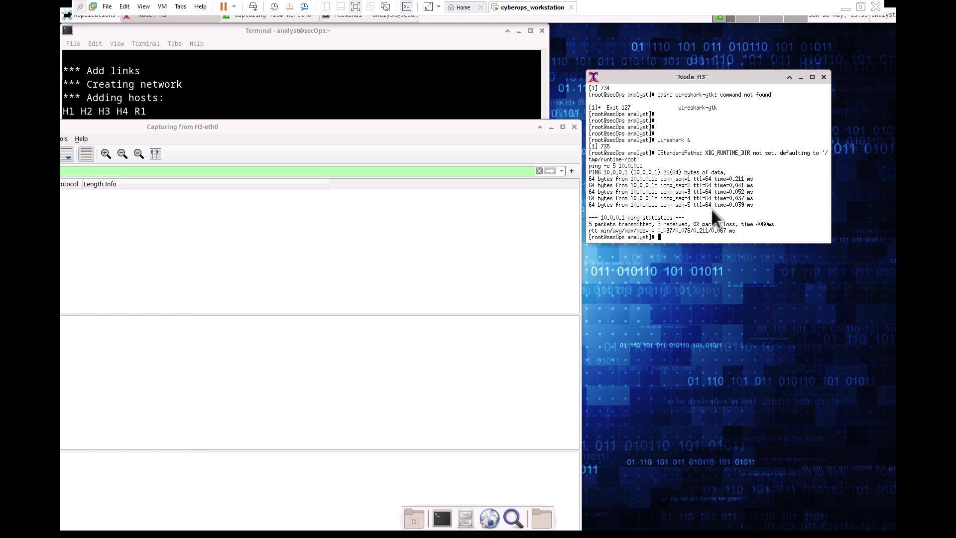
type("ping -c 5 172.16.0.40")
key("Return")
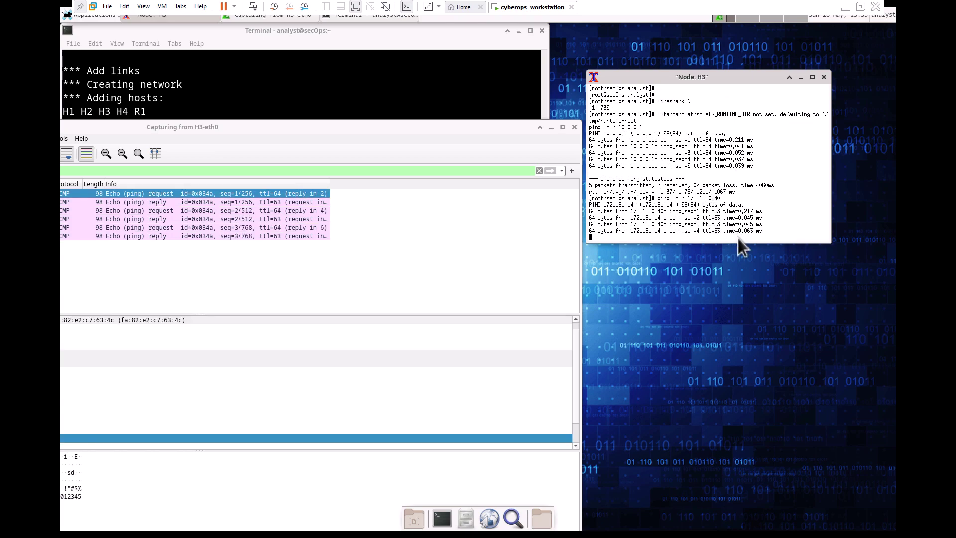
Bring the capture window back into full view and stop the H3-eth0 capture
left_click_drag(320, 124, 552, 59)
left_click(128, 83)
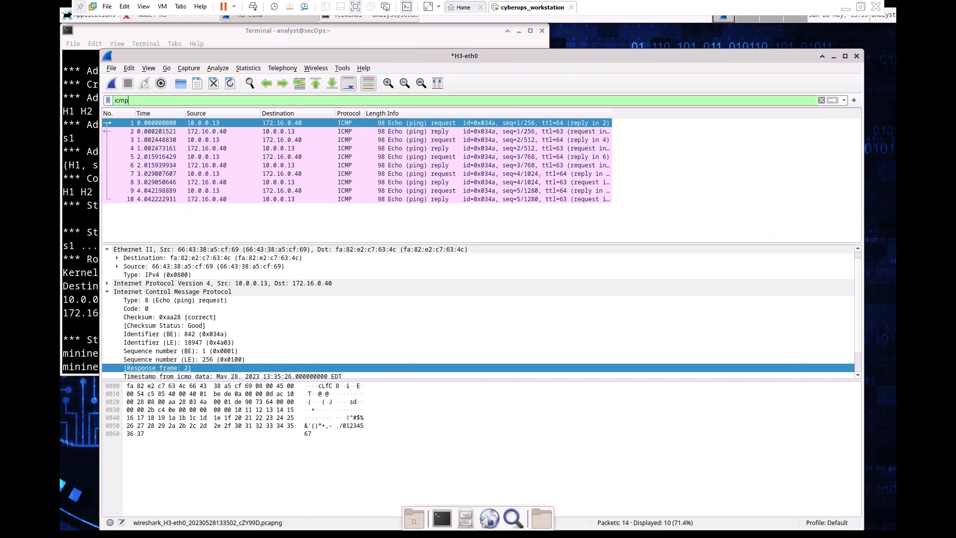